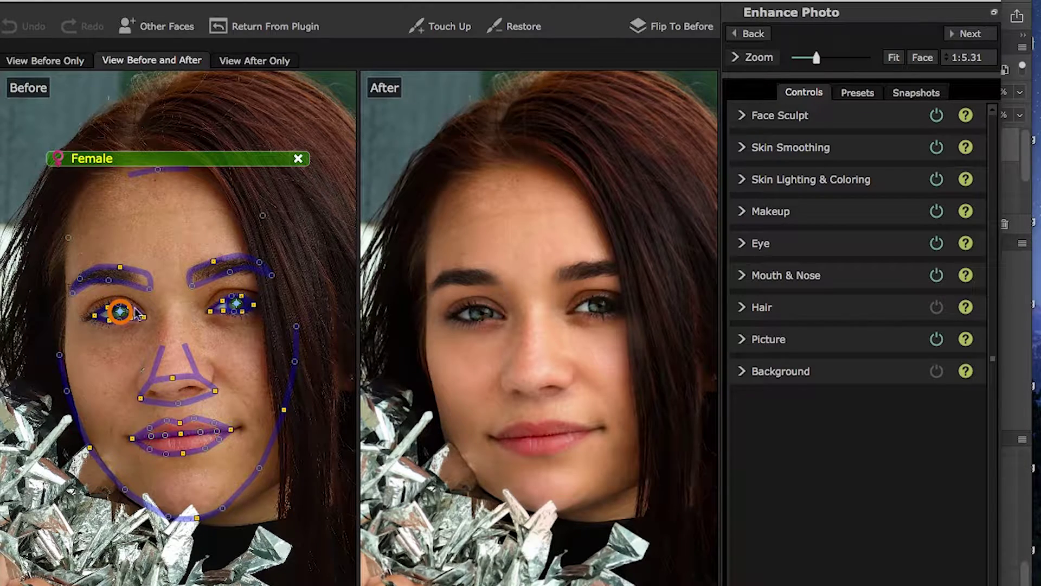
Pull the lower inner corner of the left-hand eyebrow outline in to the edge of the brow hairs
scroll(139, 314, up, 5)
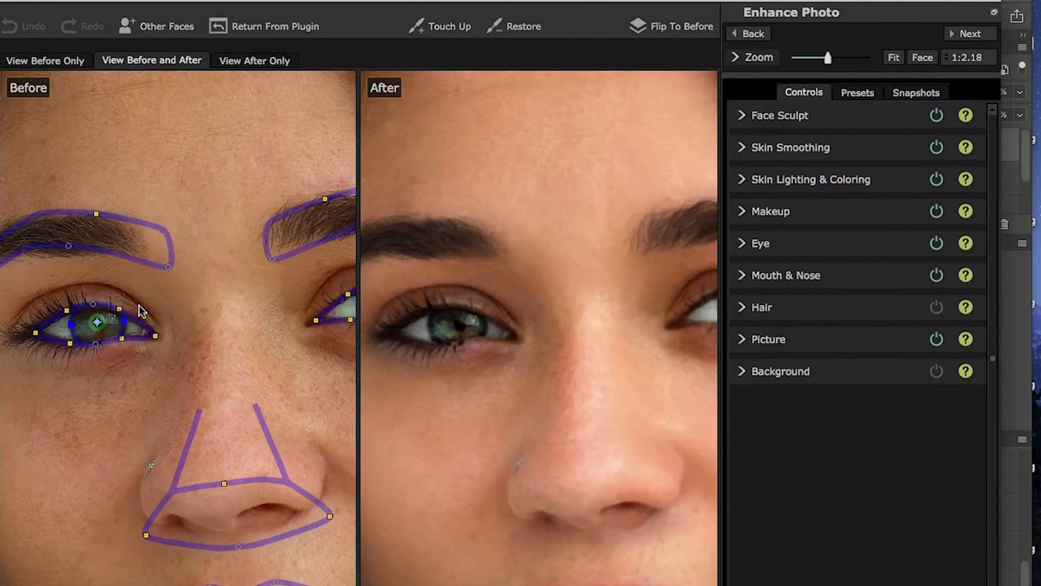
scroll(143, 310, up, 3)
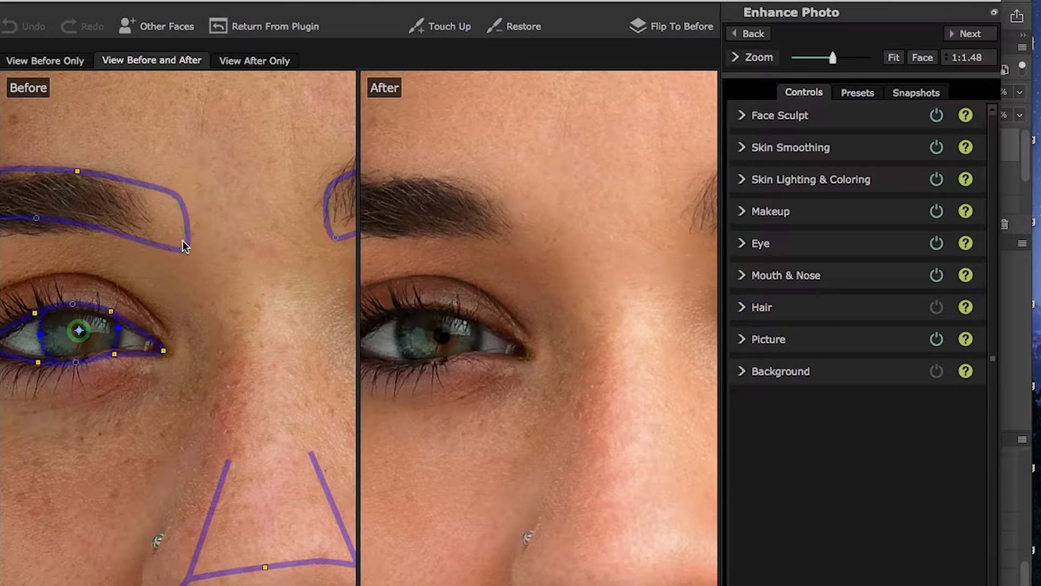
drag(185, 250, 142, 230)
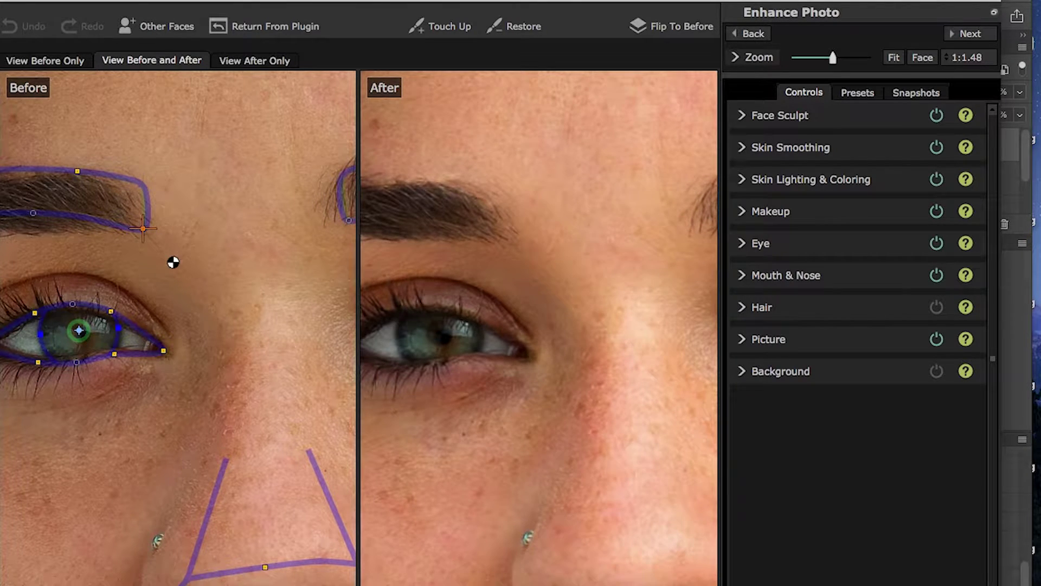
Move the left-hand eyebrow outline's outer tip out to the end of the brow and refine its lower inner corner
scroll(177, 289, down, 2)
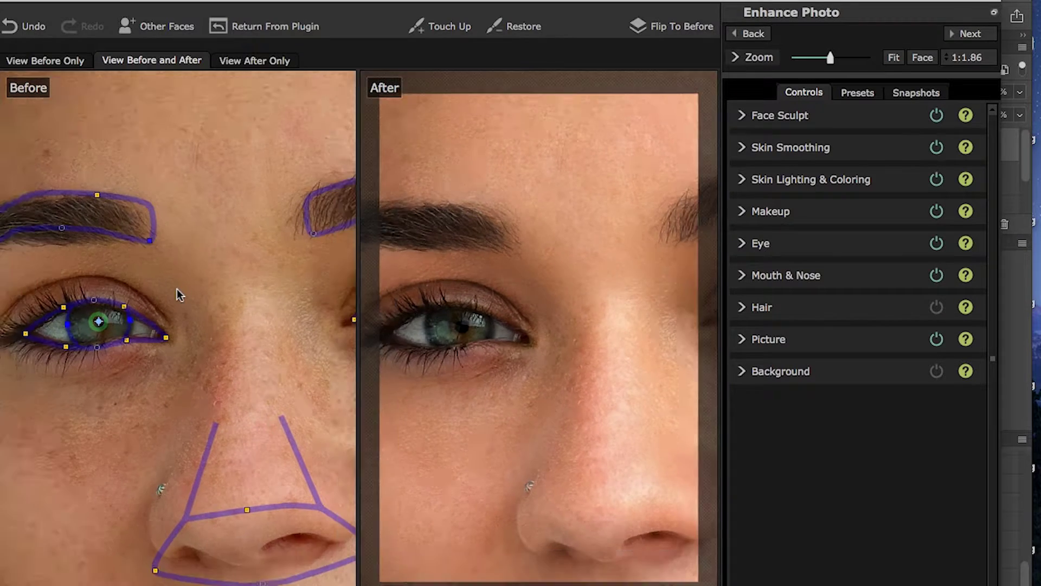
scroll(177, 290, down, 1)
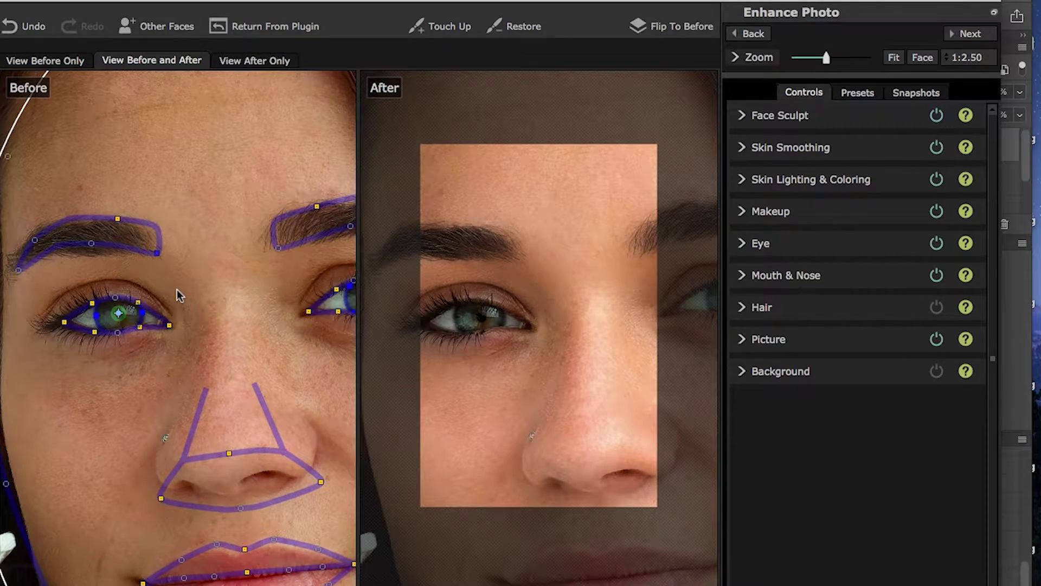
scroll(181, 299, up, 2)
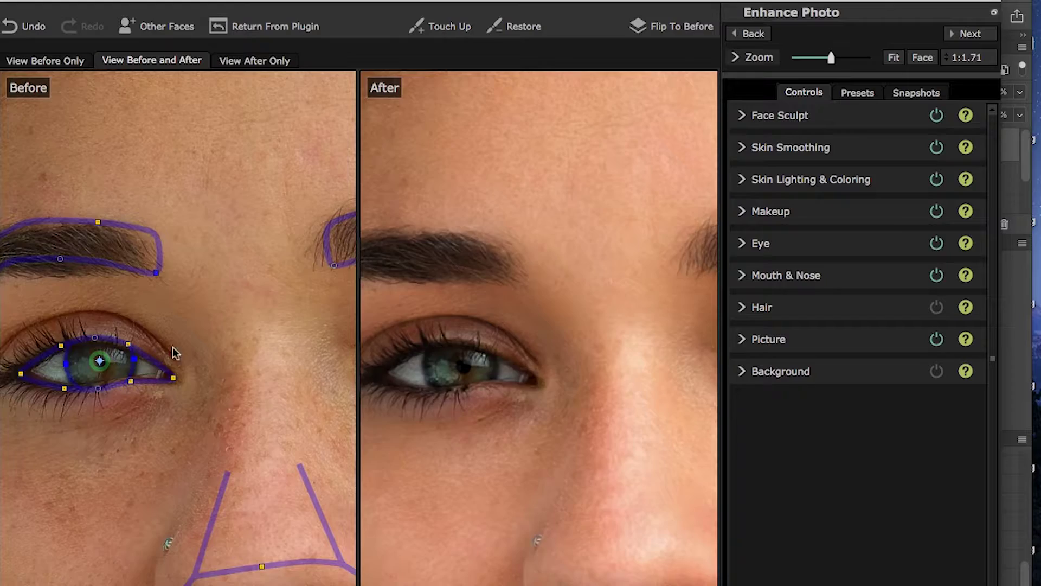
scroll(530, 395, down, 2)
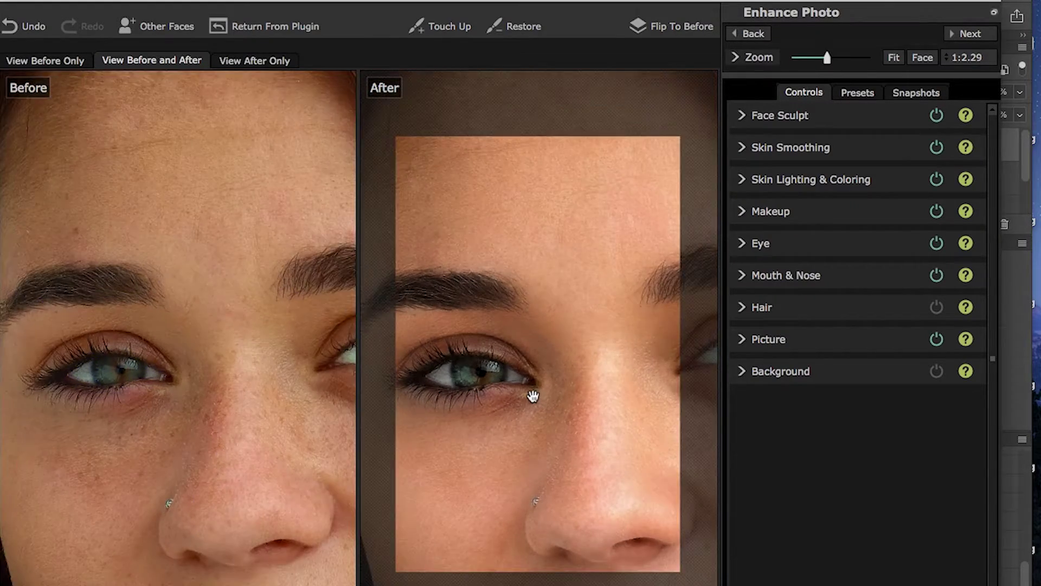
scroll(531, 396, up, 2)
scroll(532, 396, down, 2)
drag(553, 302, 558, 382)
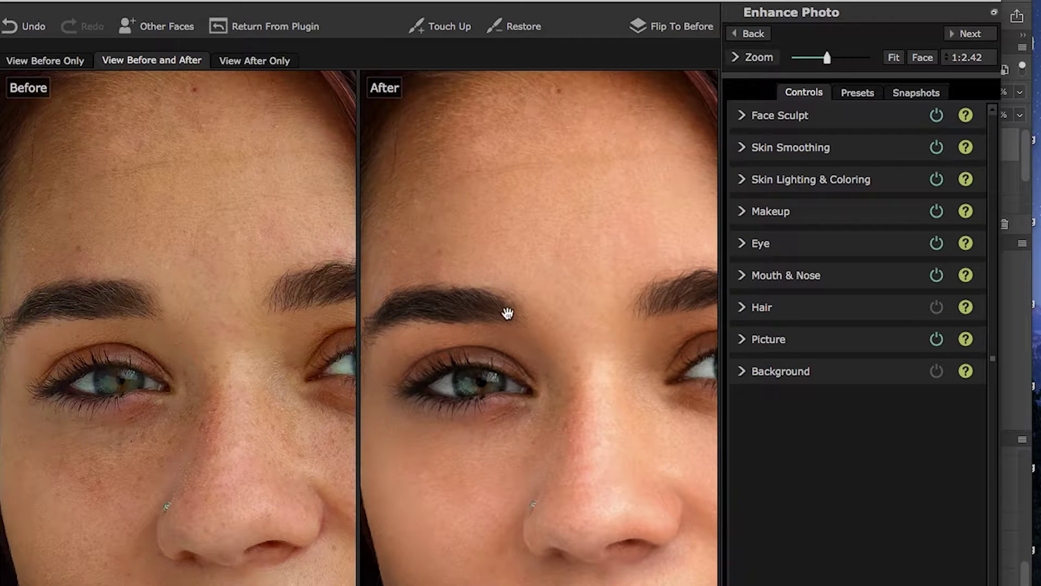
drag(507, 309, 616, 295)
drag(132, 334, 116, 345)
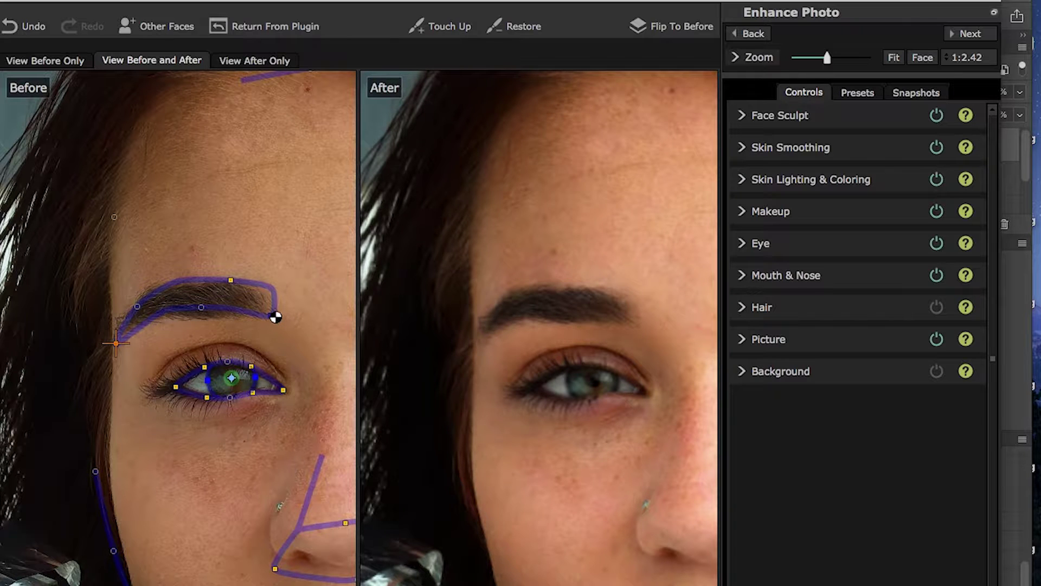
drag(270, 317, 262, 320)
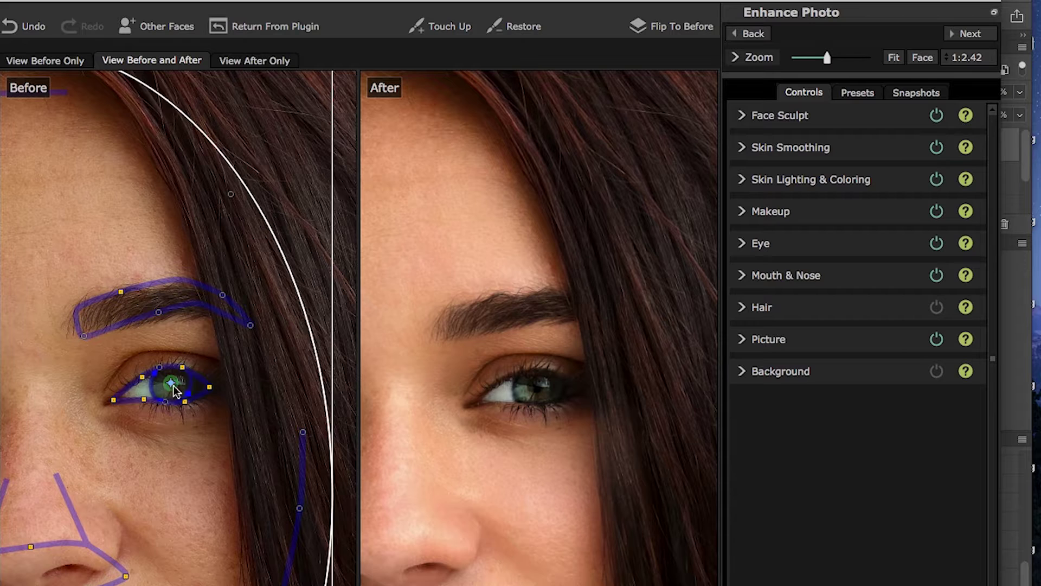
Lower the outer tip of the right-hand eyebrow outline and fit its lower middle point to the brow's underside
drag(249, 329, 250, 340)
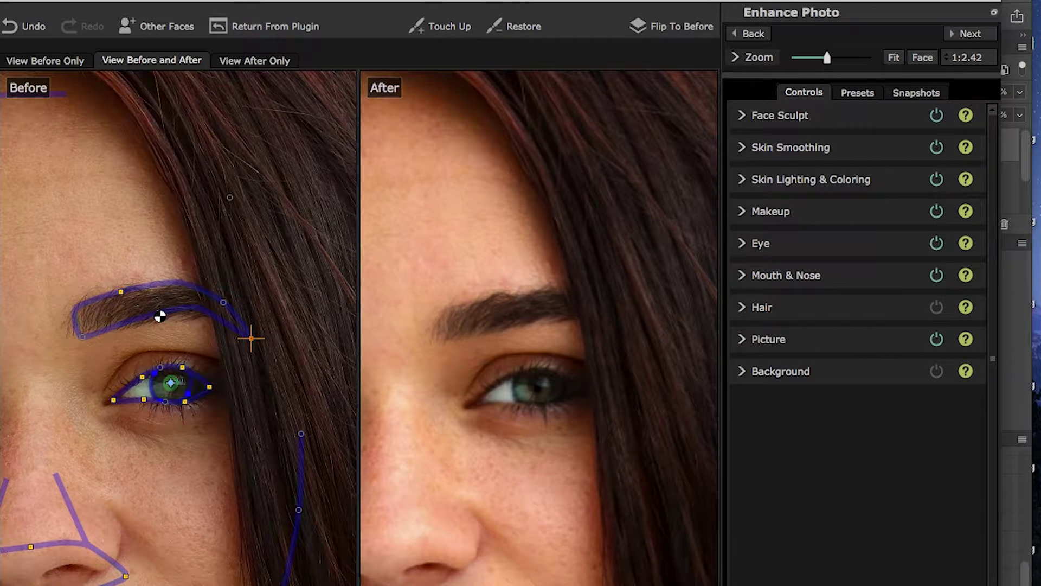
mouse_move(157, 311)
mouse_down()
mouse_move(163, 323)
mouse_move(172, 319)
mouse_up()
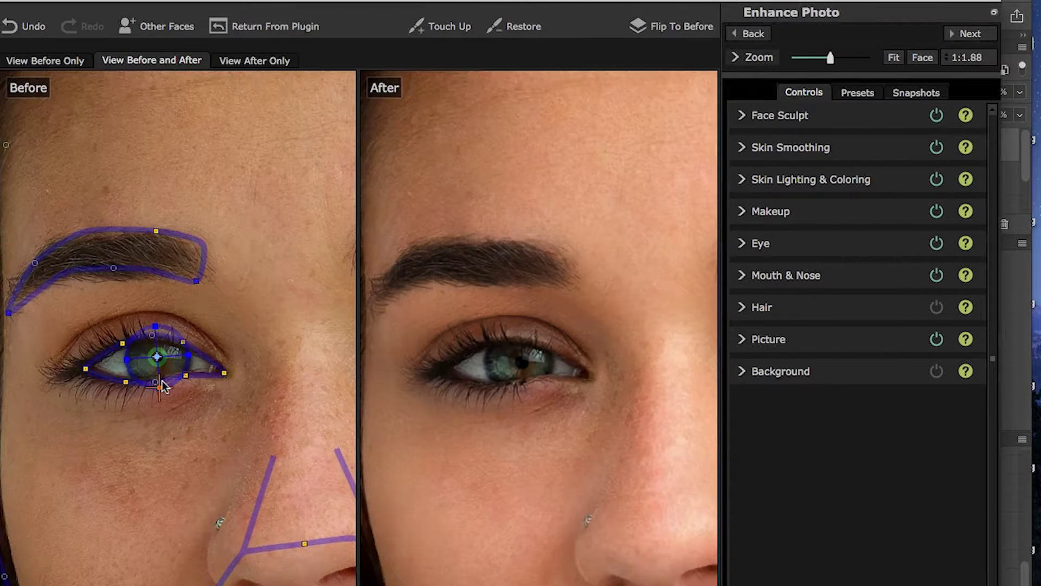
Centre the left-hand eye's pupil circle on the pupil and widen the iris circle to the iris edge
scroll(164, 382, up, 5)
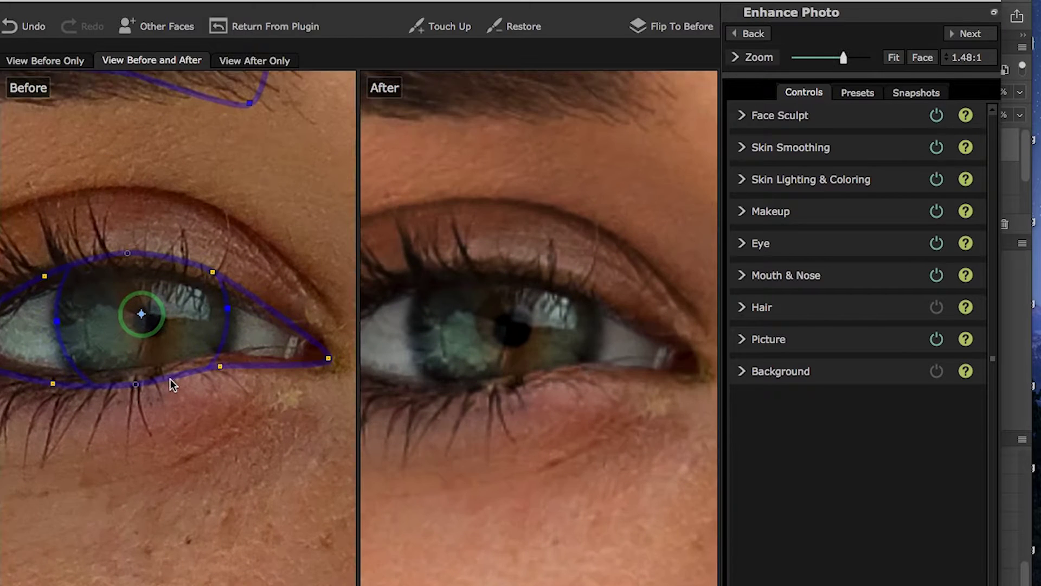
scroll(171, 379, up, 4)
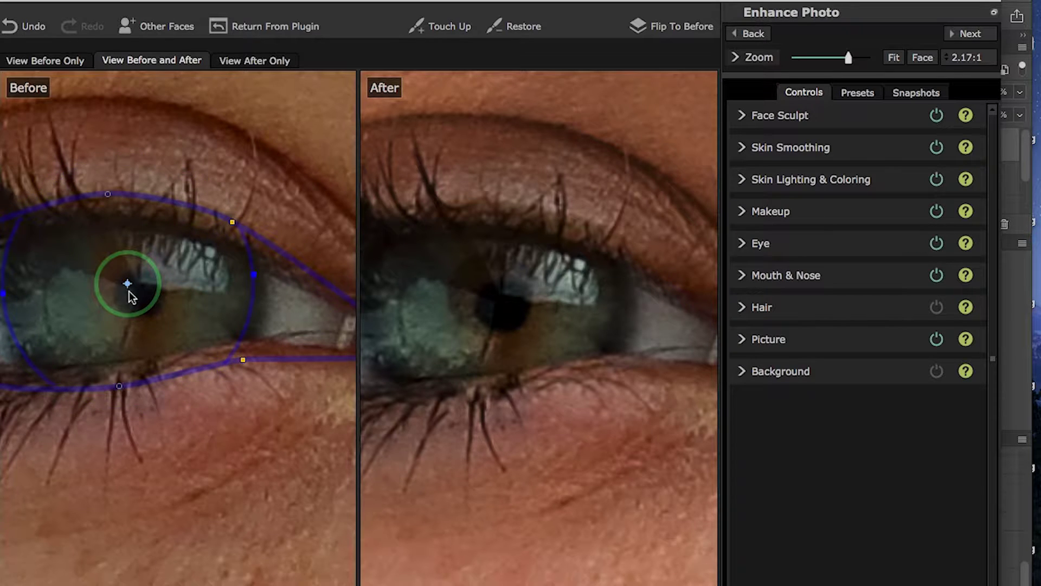
mouse_move(131, 288)
mouse_down()
mouse_move(154, 340)
mouse_move(137, 295)
mouse_up()
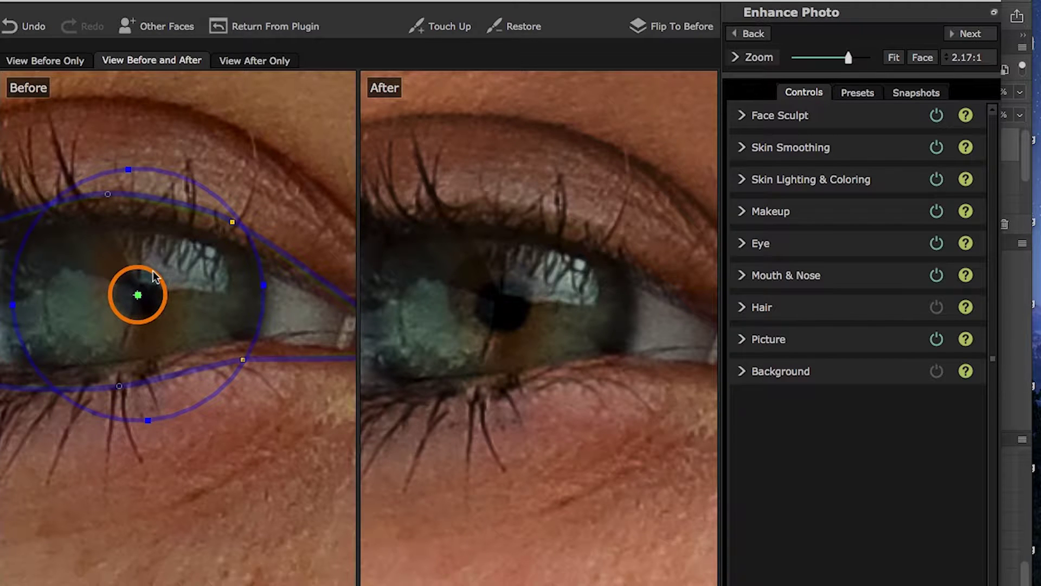
drag(257, 326, 266, 325)
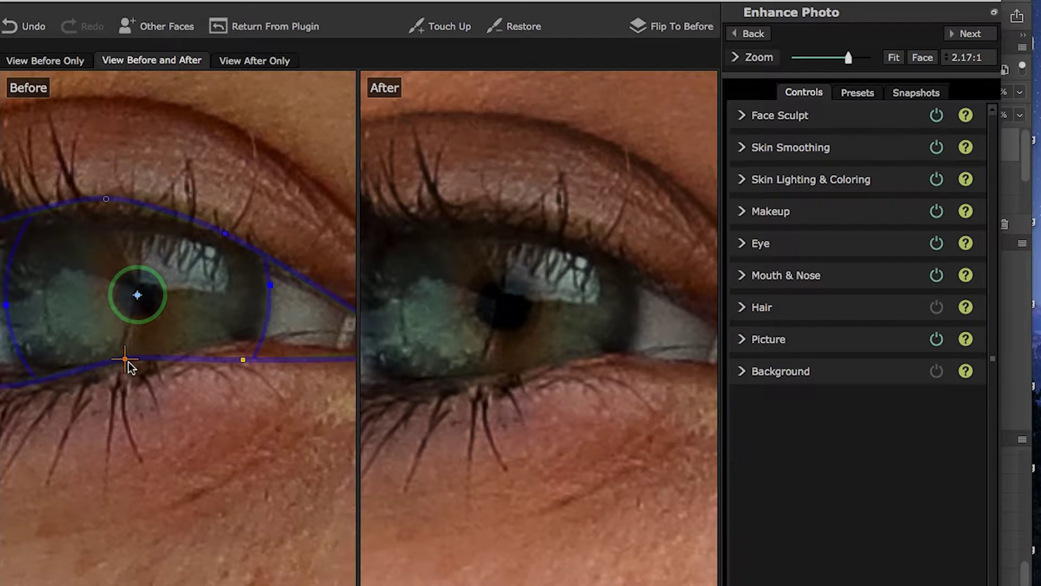
Adjust the lower eyelid points of the left-hand eye outline to follow the lower lid's edge
drag(125, 360, 128, 370)
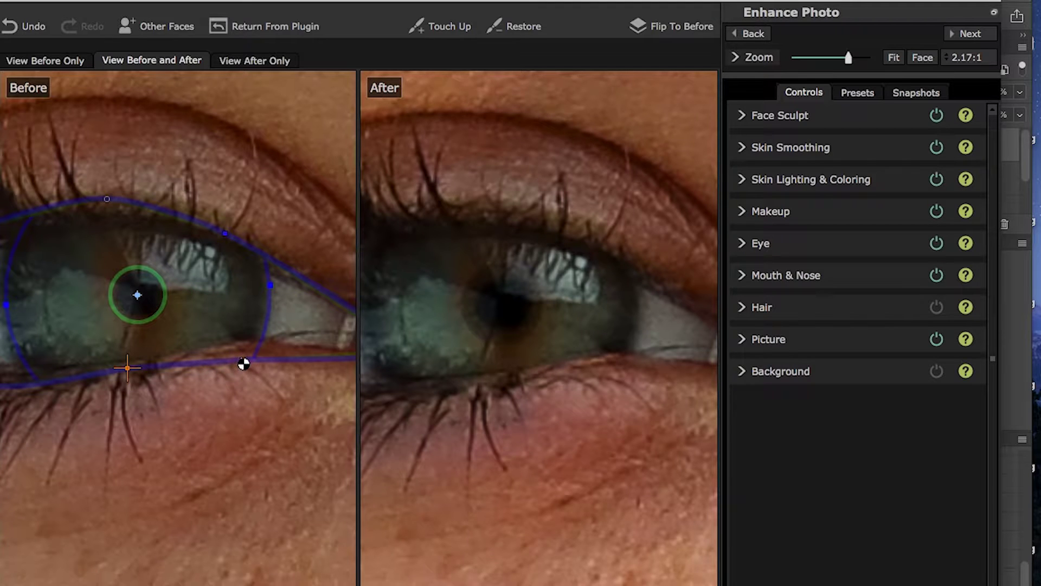
drag(244, 359, 264, 344)
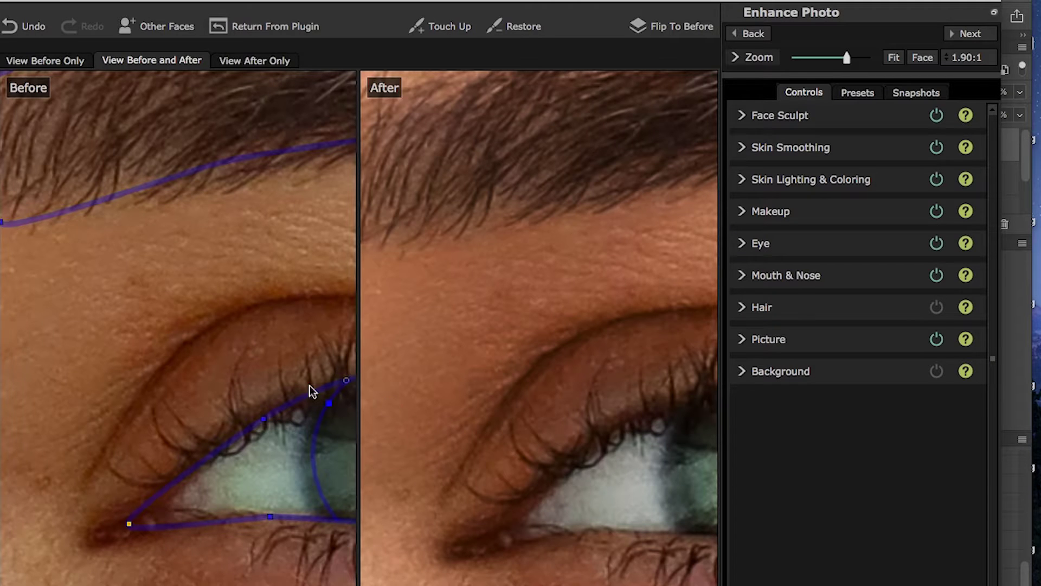
Frame the whole face and turn off Face Sculpt, Skin Smoothing, Skin Lighting & Coloring, Makeup, Mouth & Nose and Picture, leaving Eye on
scroll(438, 430, down, 3)
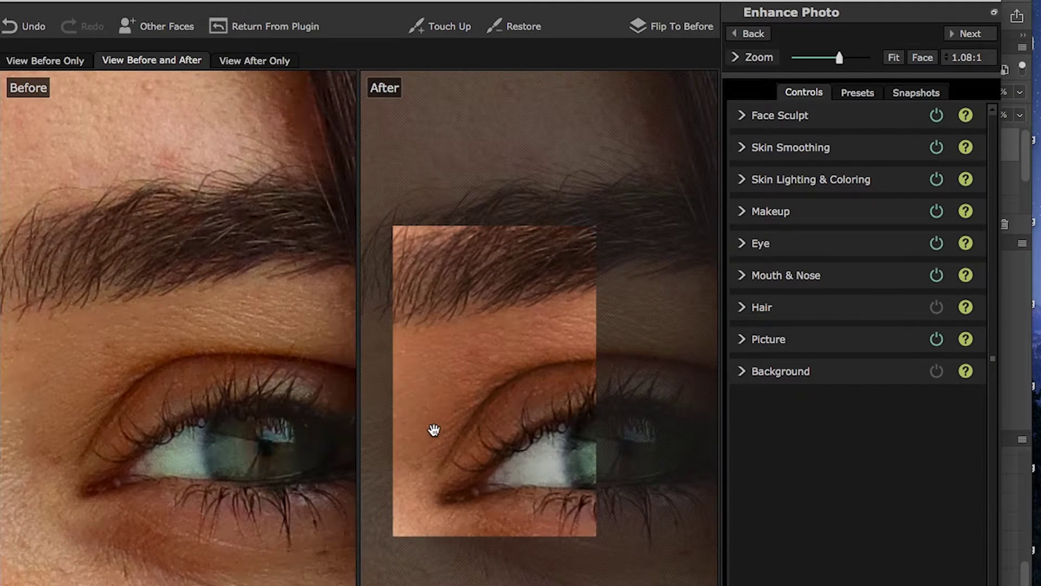
scroll(437, 434, down, 4)
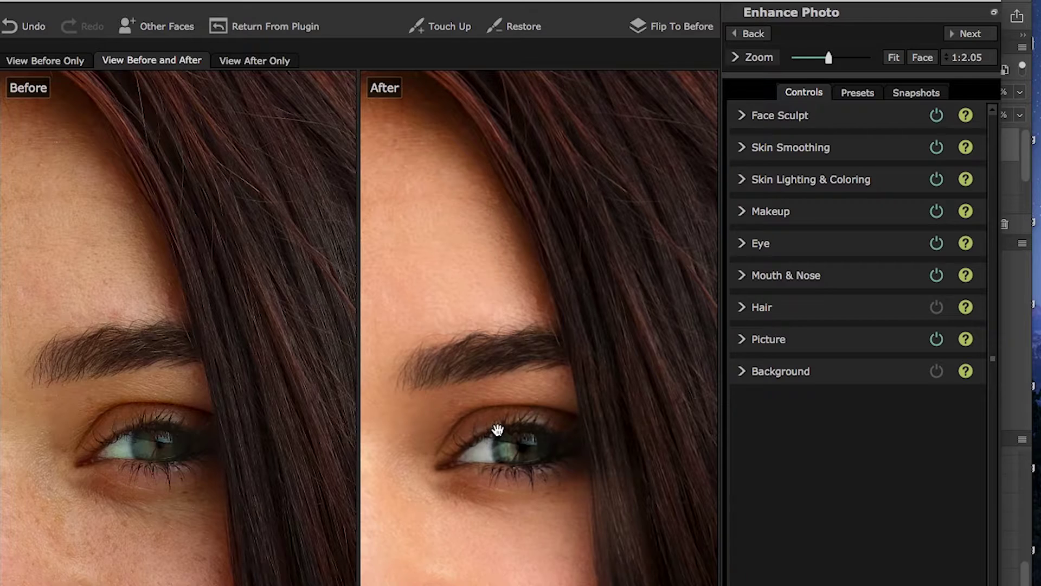
click(921, 59)
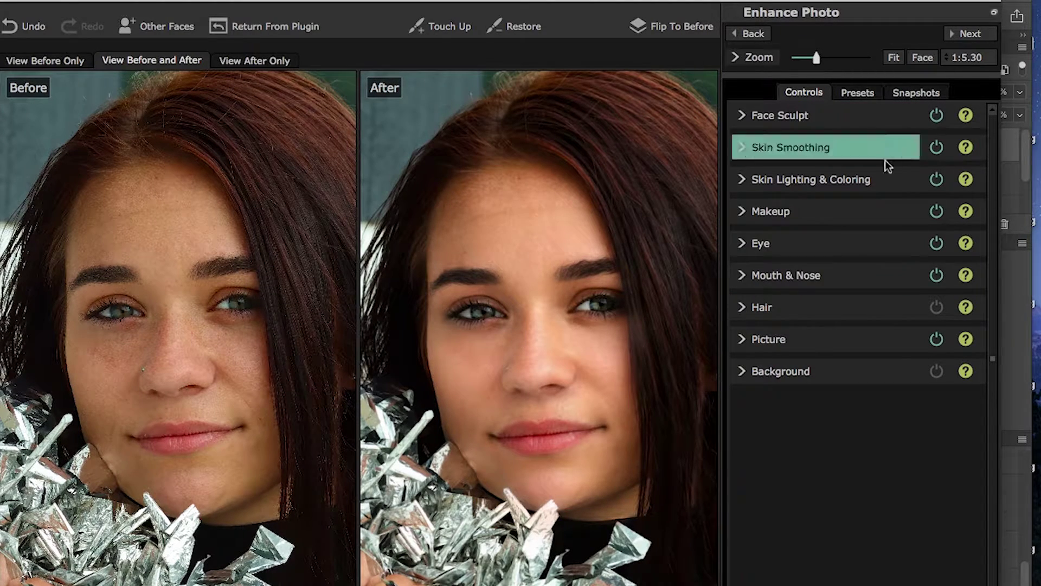
mouse_move(352, 256)
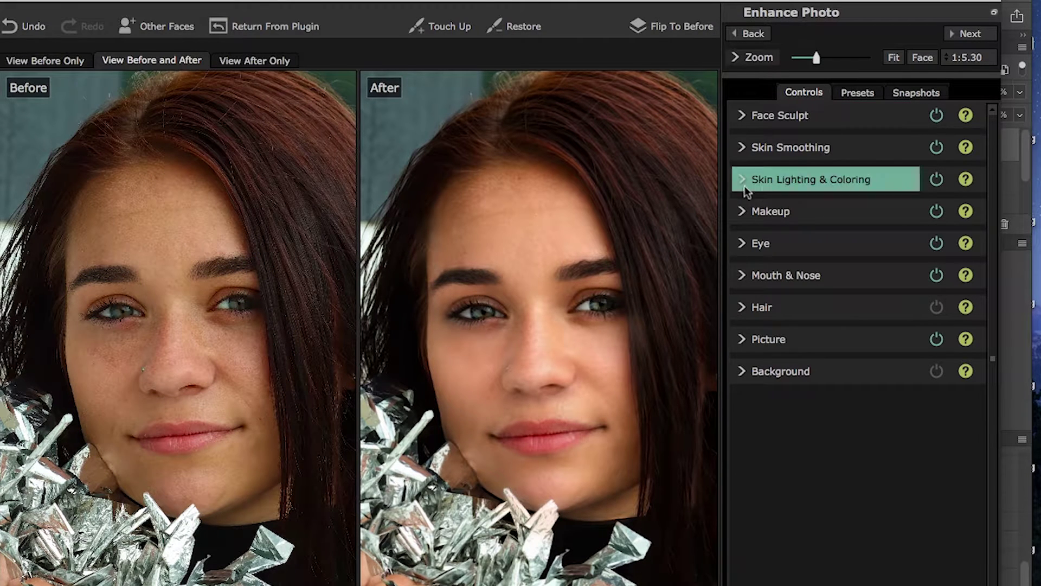
click(936, 116)
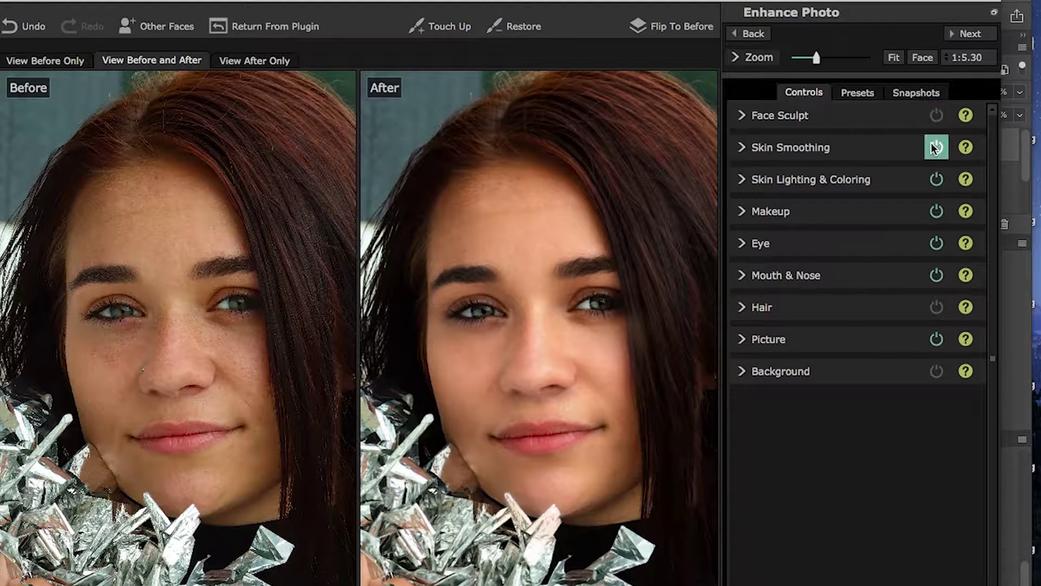
click(937, 147)
click(937, 179)
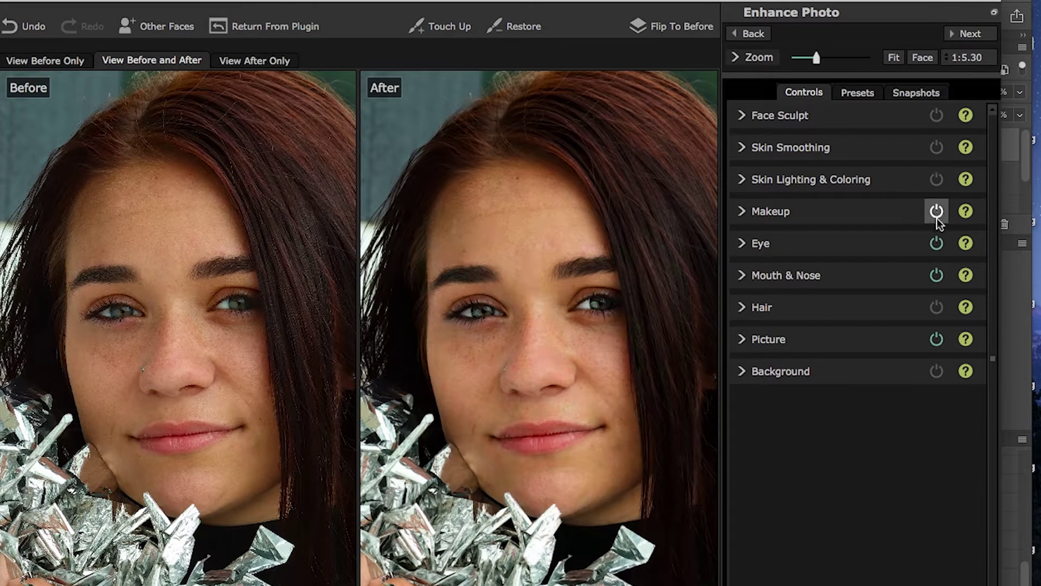
click(937, 275)
click(936, 339)
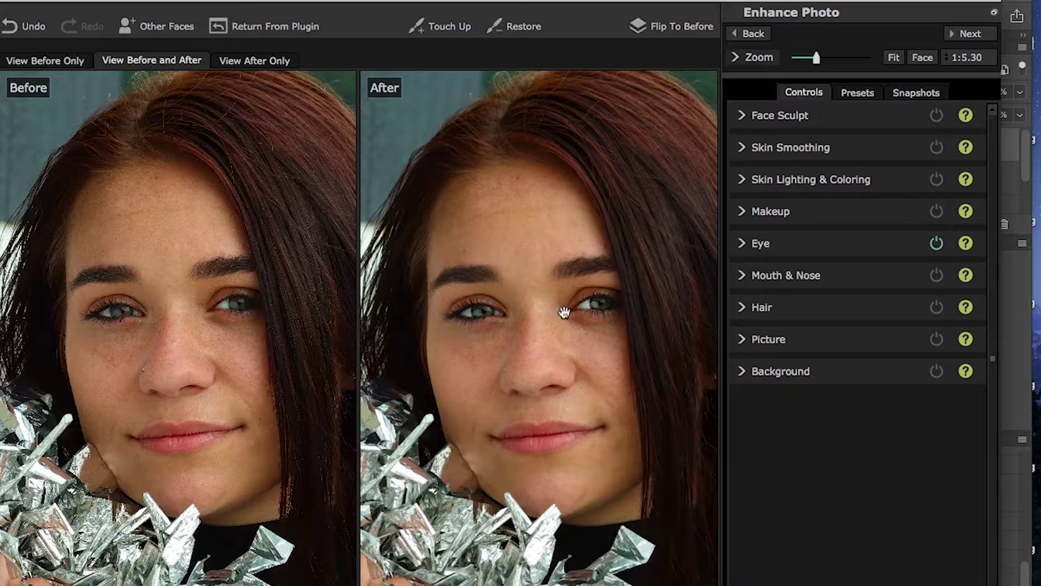
Open the Eye controls, inspect the Whiten Eyes sub-settings for each eye, and set Whiten Eyes to 67
click(739, 245)
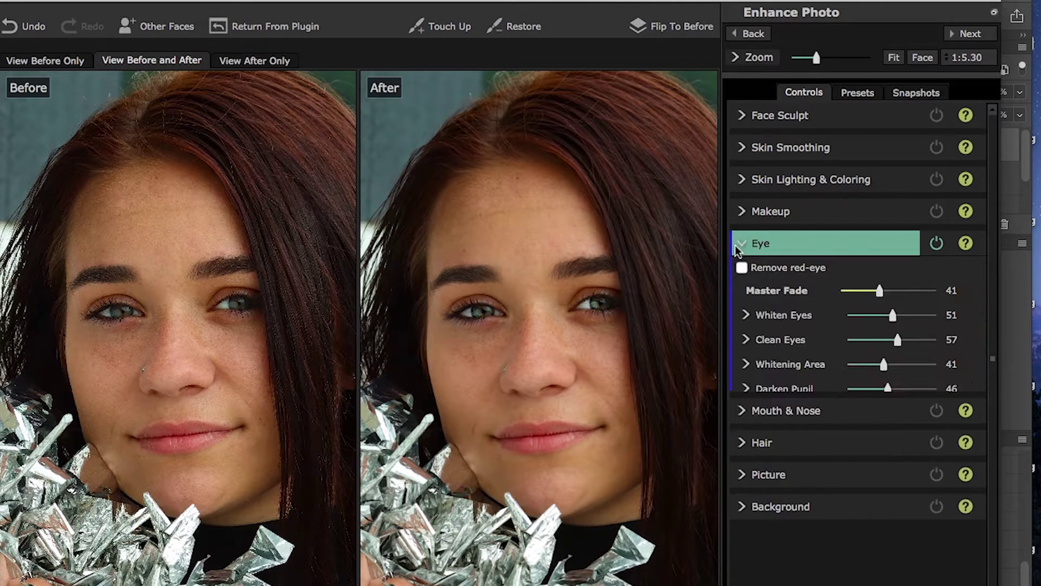
mouse_move(241, 312)
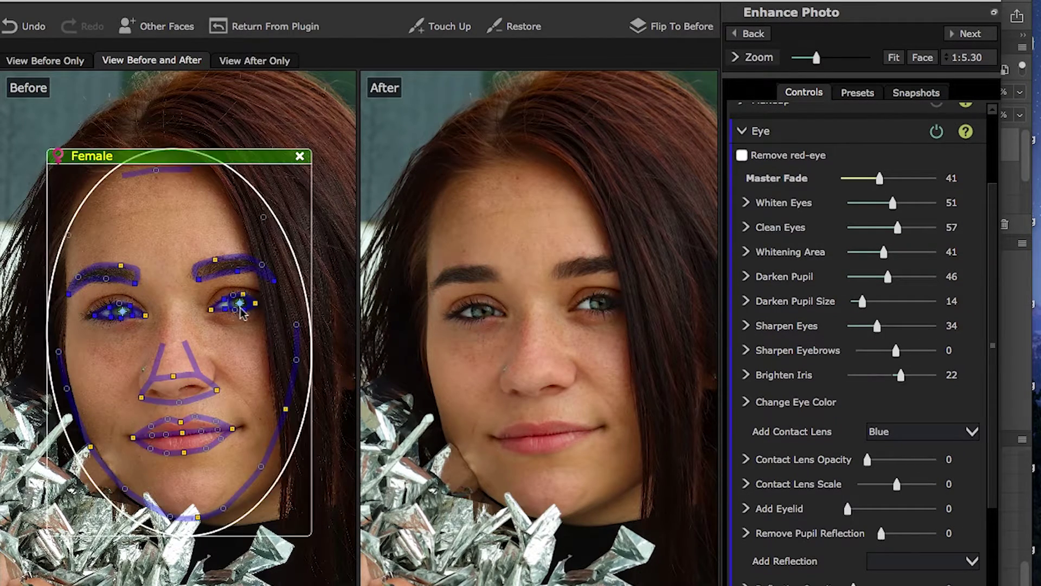
scroll(577, 339, up, 3)
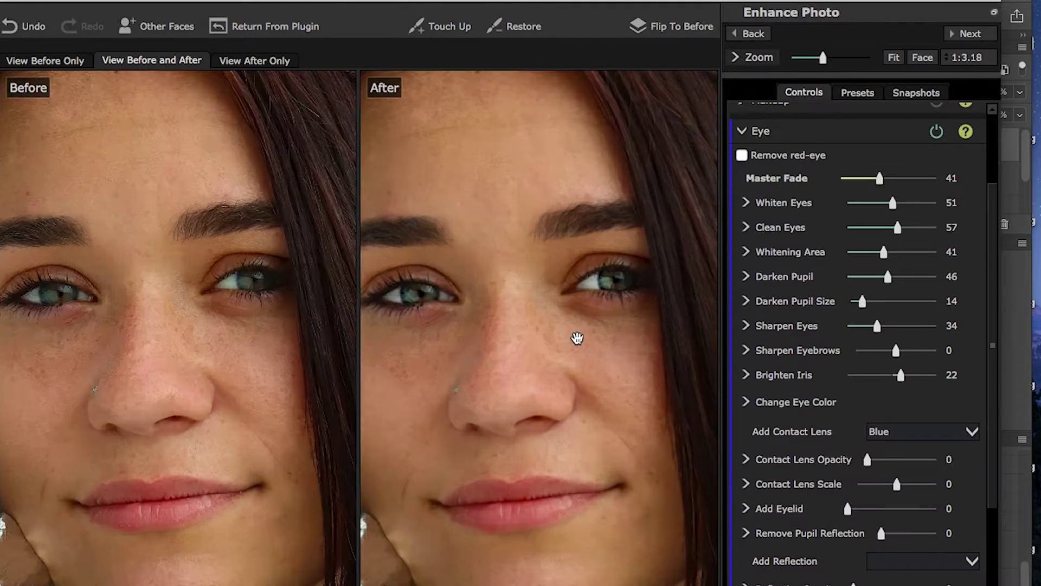
drag(490, 302, 521, 305)
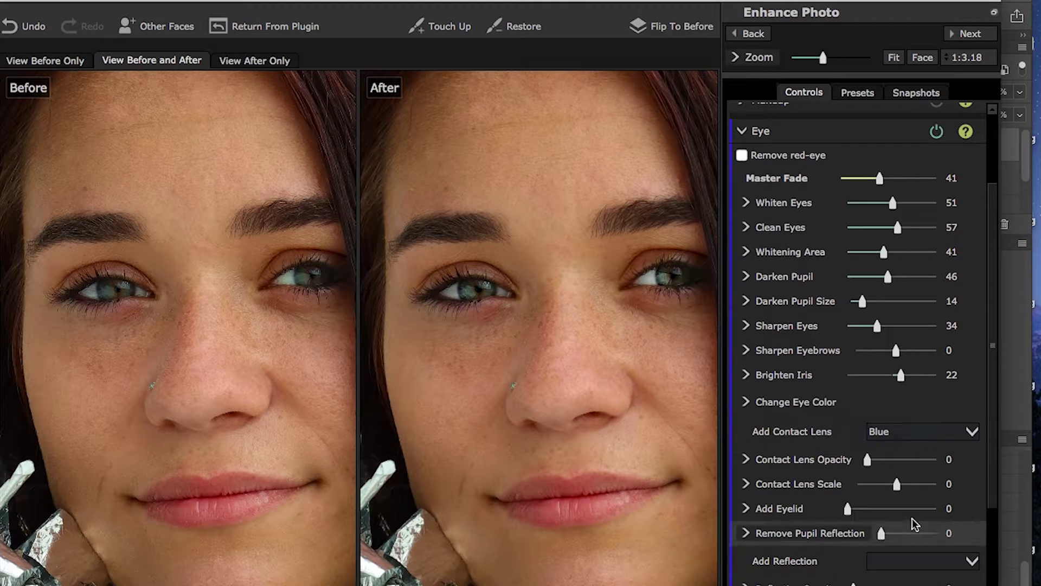
click(747, 201)
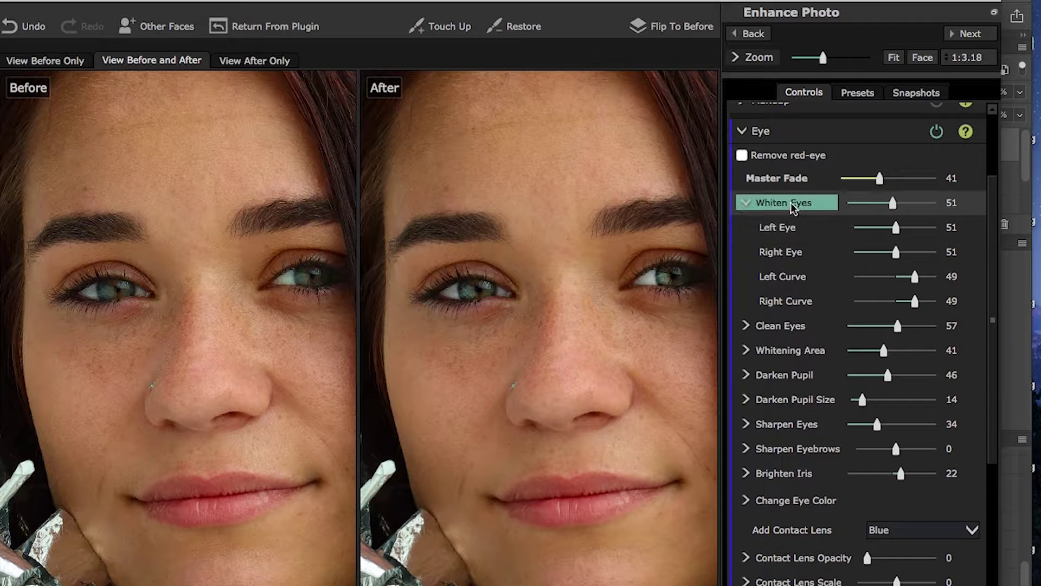
click(752, 206)
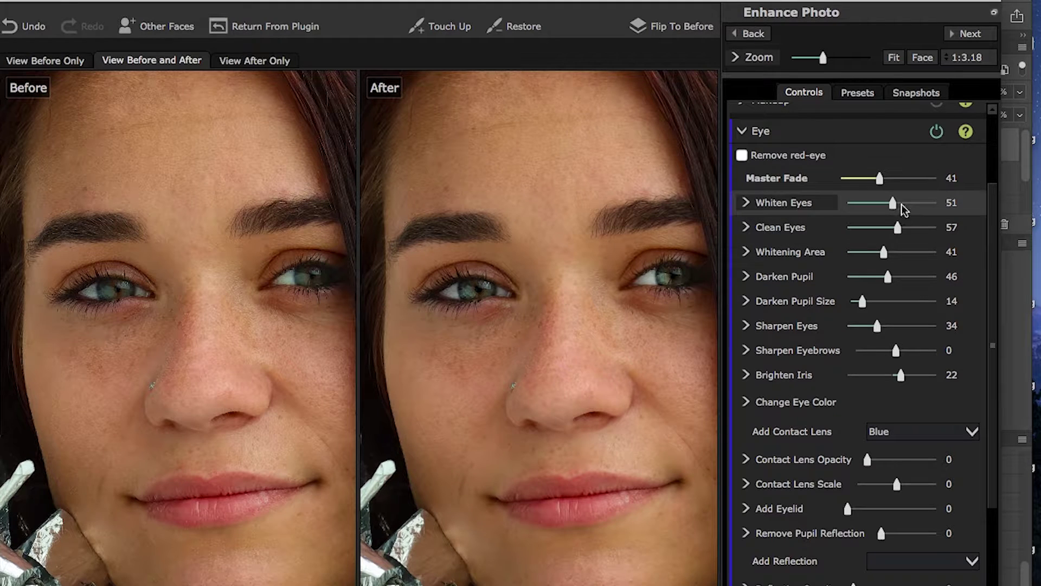
mouse_move(896, 200)
mouse_down()
mouse_move(932, 203)
mouse_move(878, 201)
mouse_move(933, 205)
mouse_move(907, 210)
mouse_up()
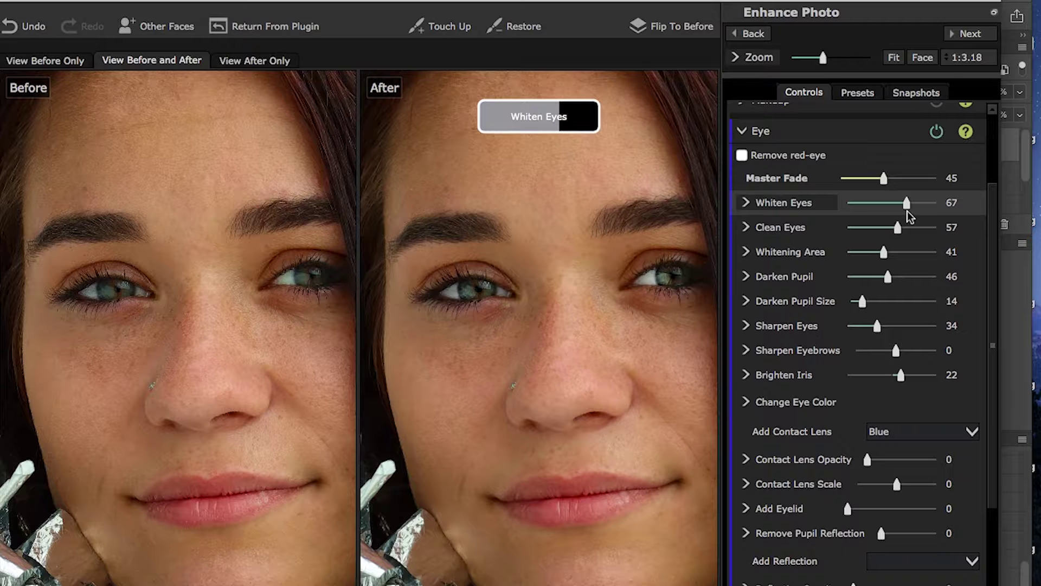
Set the Whitening Area to 52 and Clean Eyes to 59
click(746, 252)
mouse_move(885, 252)
mouse_down()
mouse_move(953, 251)
mouse_move(821, 238)
mouse_move(868, 251)
mouse_move(853, 255)
mouse_move(937, 251)
mouse_move(884, 254)
mouse_move(894, 253)
mouse_up()
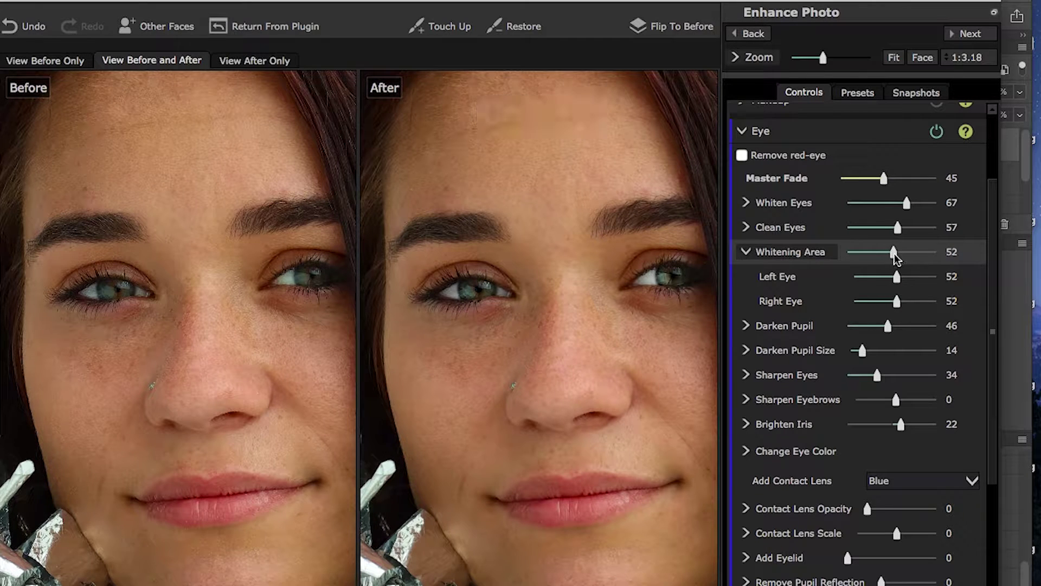
click(748, 253)
click(745, 229)
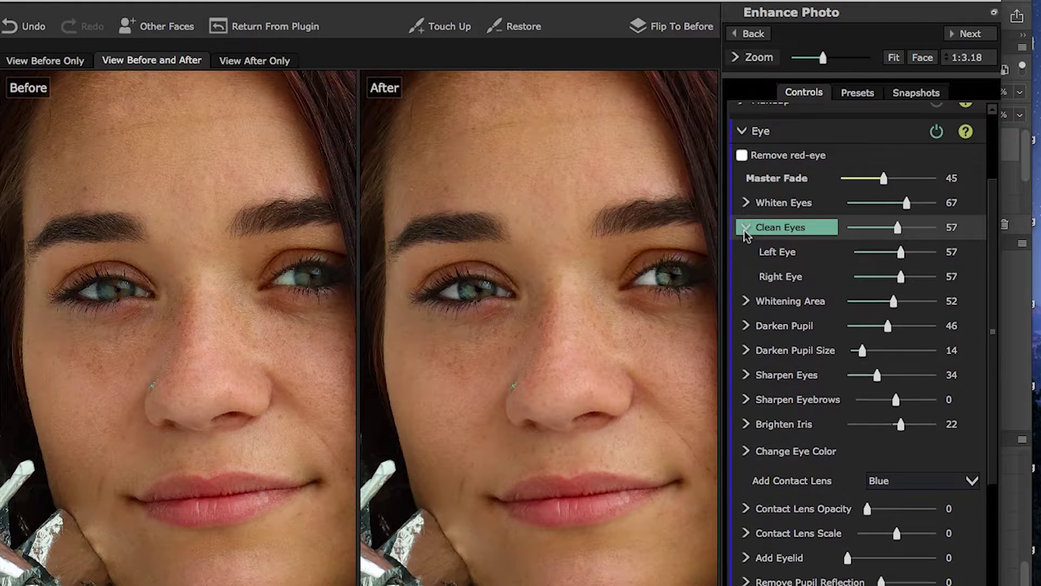
drag(898, 228, 910, 230)
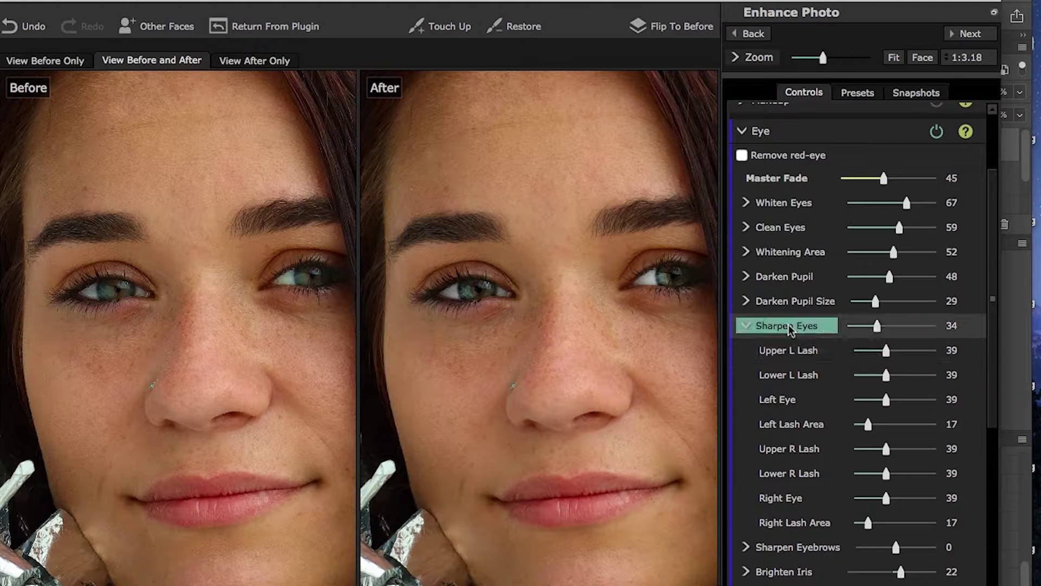
Set Sharpen Eyes to 49 for both eyes
mouse_move(878, 326)
mouse_down()
mouse_move(889, 331)
mouse_move(891, 321)
mouse_up()
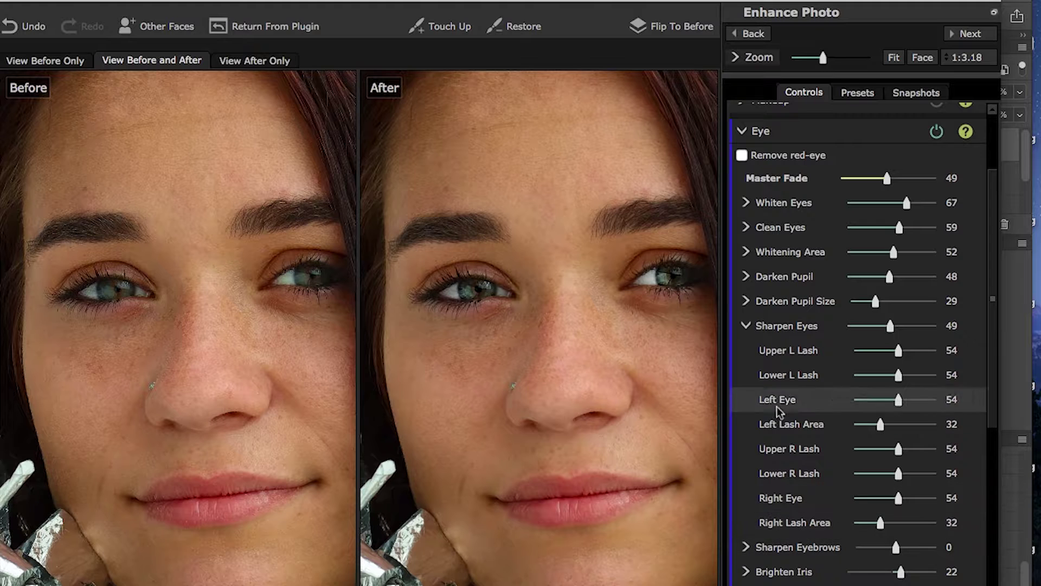
click(745, 326)
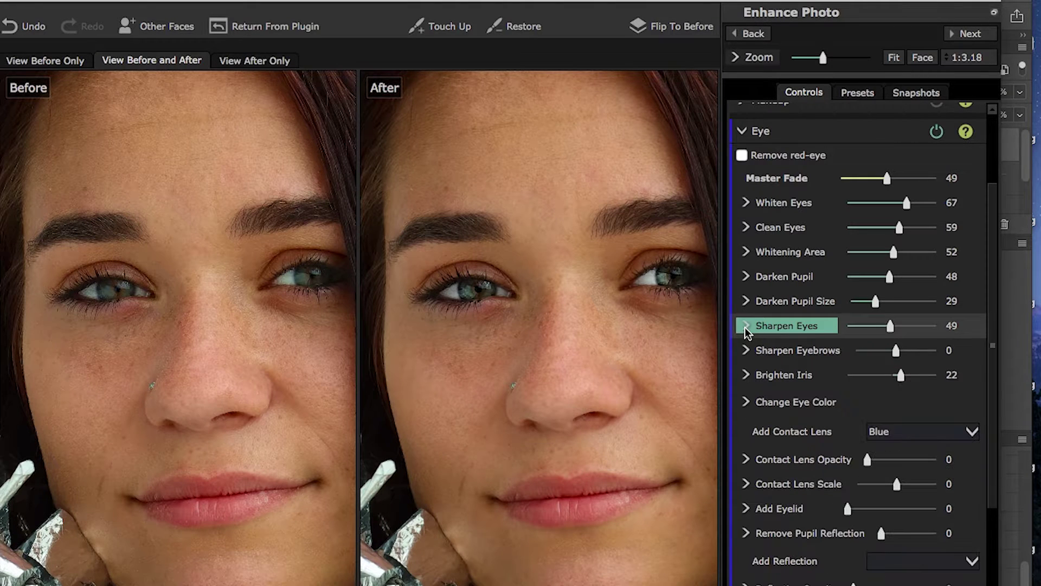
Try Sharpen Eyebrows on both eyebrows and return it to 0
click(746, 350)
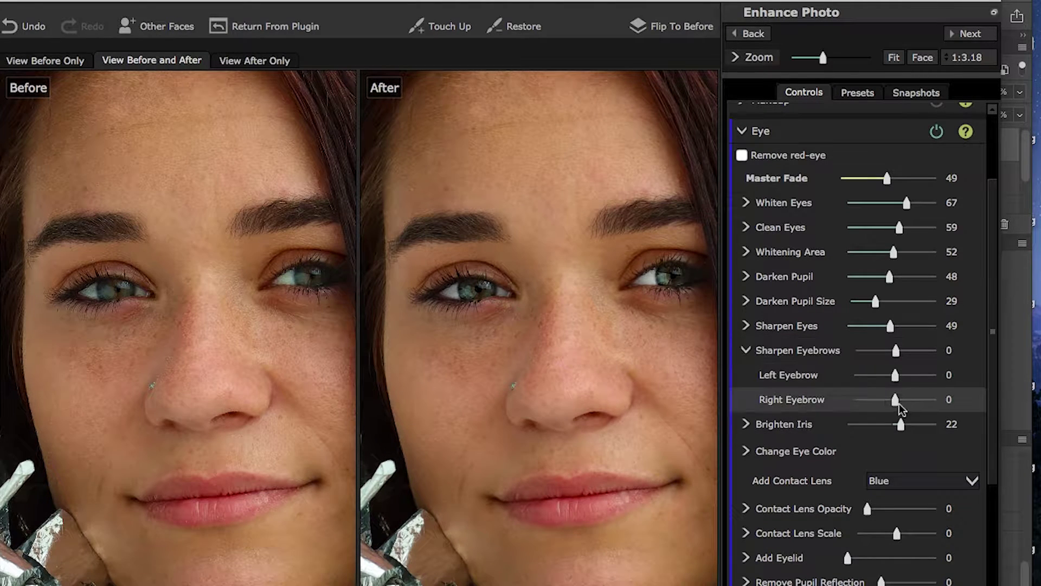
mouse_move(900, 351)
mouse_down()
mouse_move(1015, 357)
mouse_move(888, 351)
mouse_move(1000, 367)
mouse_move(847, 364)
mouse_move(963, 366)
mouse_move(894, 369)
mouse_up()
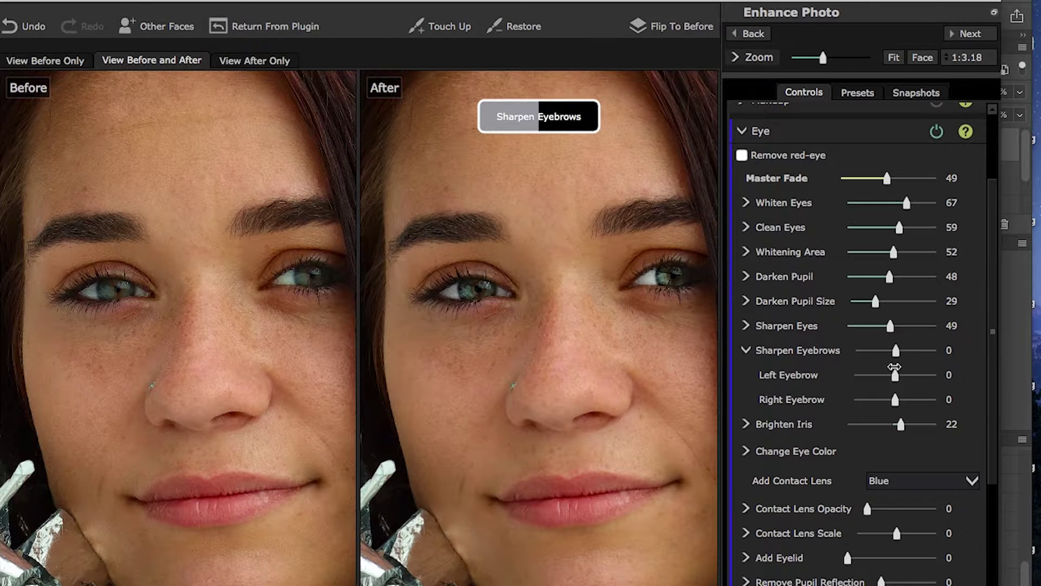
click(745, 351)
Set Brighten Iris to 25 for both eyes
click(748, 377)
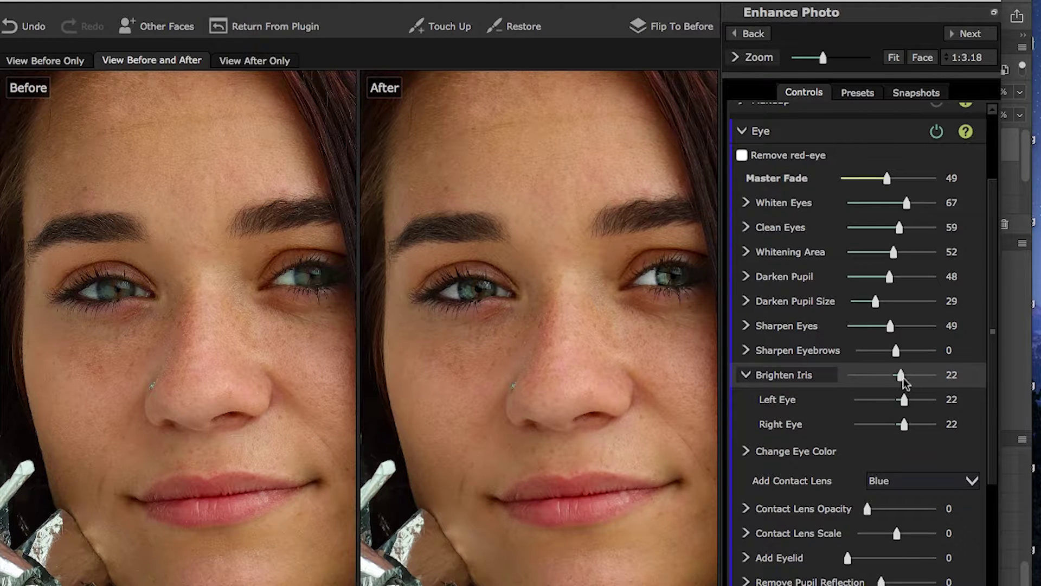
mouse_move(901, 377)
mouse_down()
mouse_move(942, 376)
mouse_move(890, 374)
mouse_move(938, 377)
mouse_move(894, 383)
mouse_move(904, 385)
mouse_up()
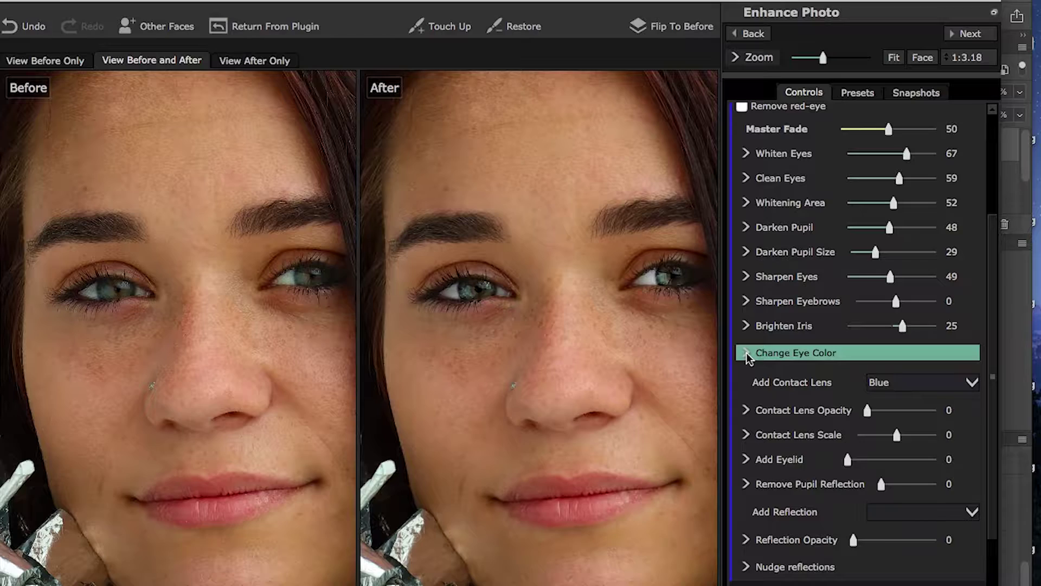
Try Change Eye Color with Amount of Change 100 and Intensity 67, and return the Amount of Change to 0
click(746, 353)
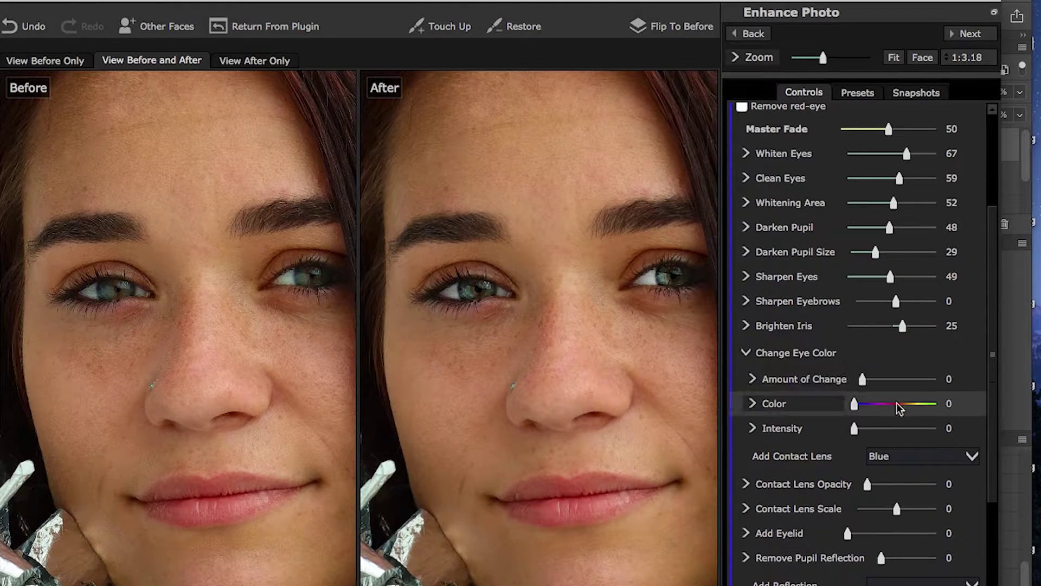
drag(865, 379, 920, 378)
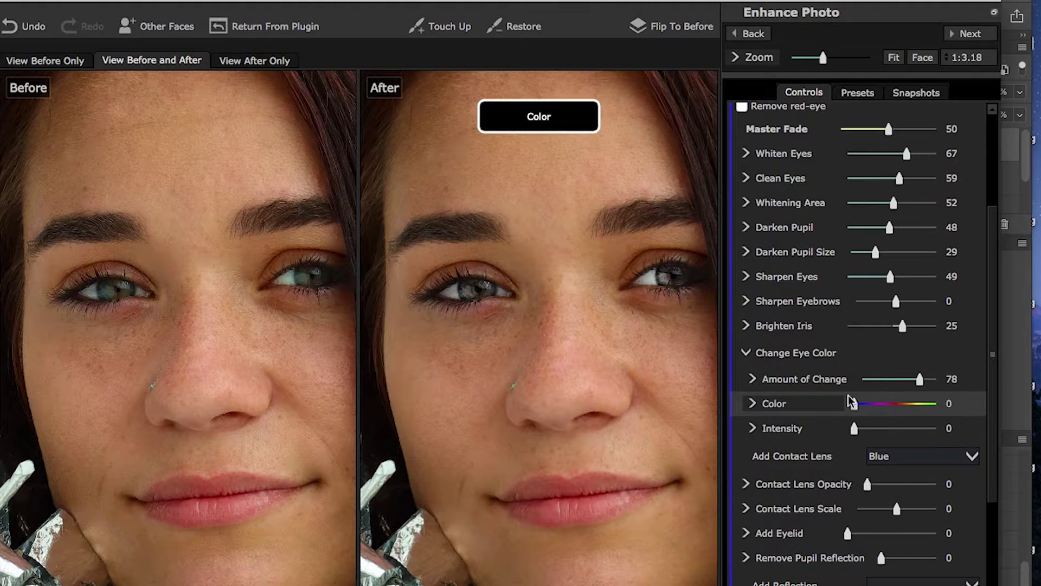
drag(895, 403, 860, 407)
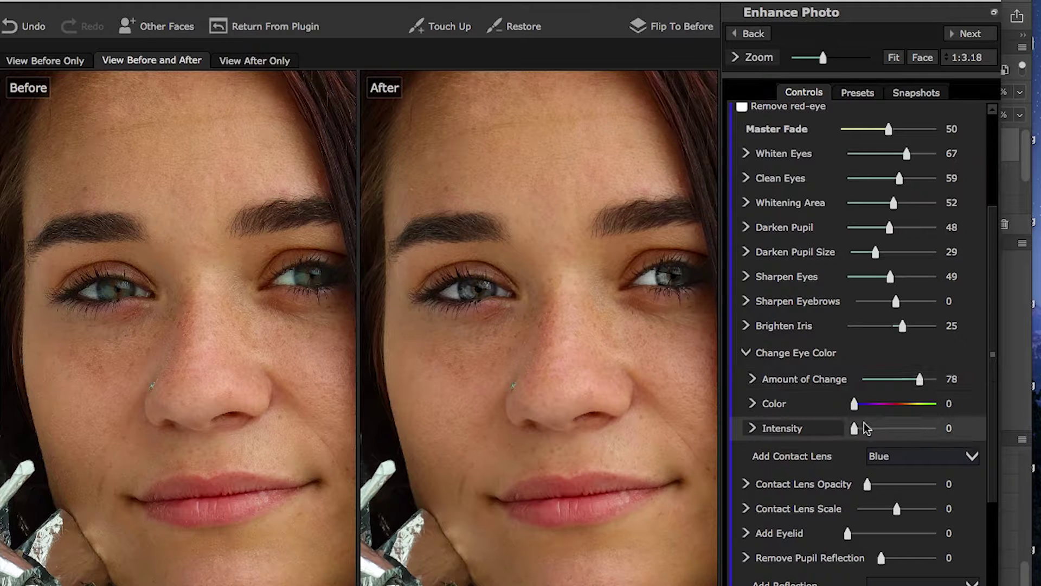
drag(853, 431, 909, 437)
drag(921, 380, 948, 380)
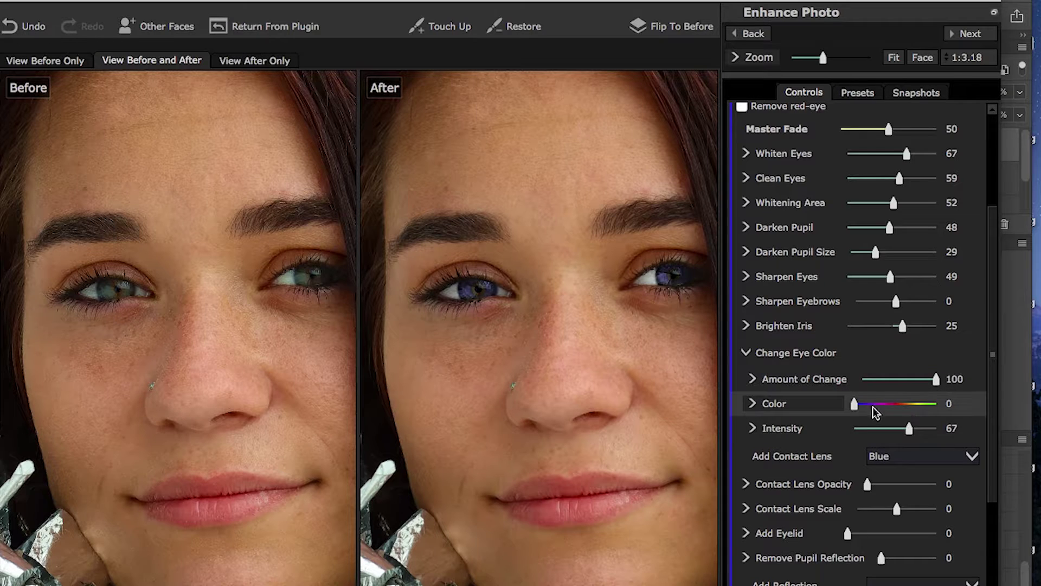
mouse_move(854, 406)
mouse_down()
mouse_move(916, 407)
mouse_move(937, 419)
mouse_move(844, 411)
mouse_up()
drag(937, 380, 855, 379)
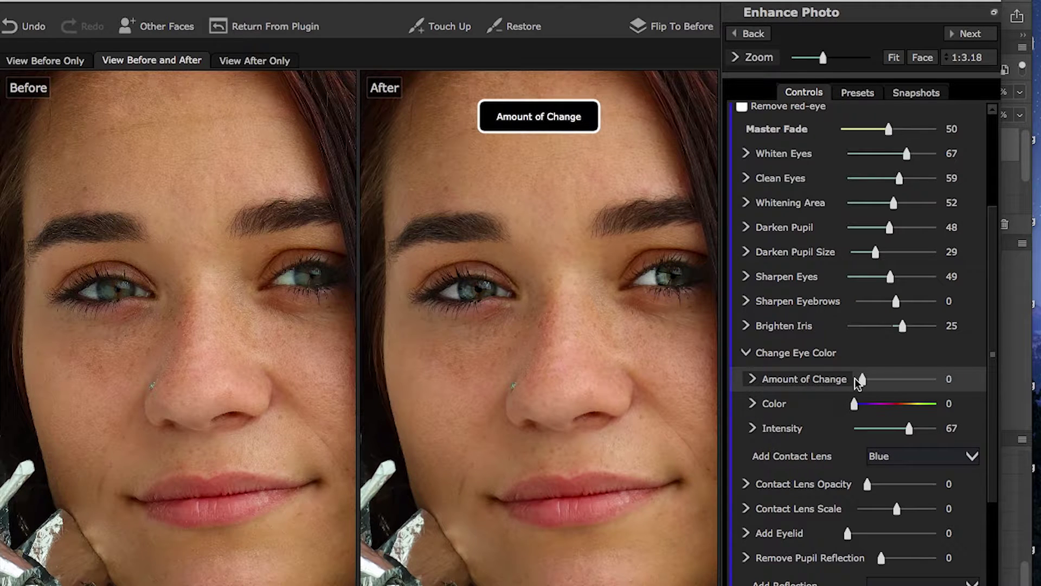
click(744, 352)
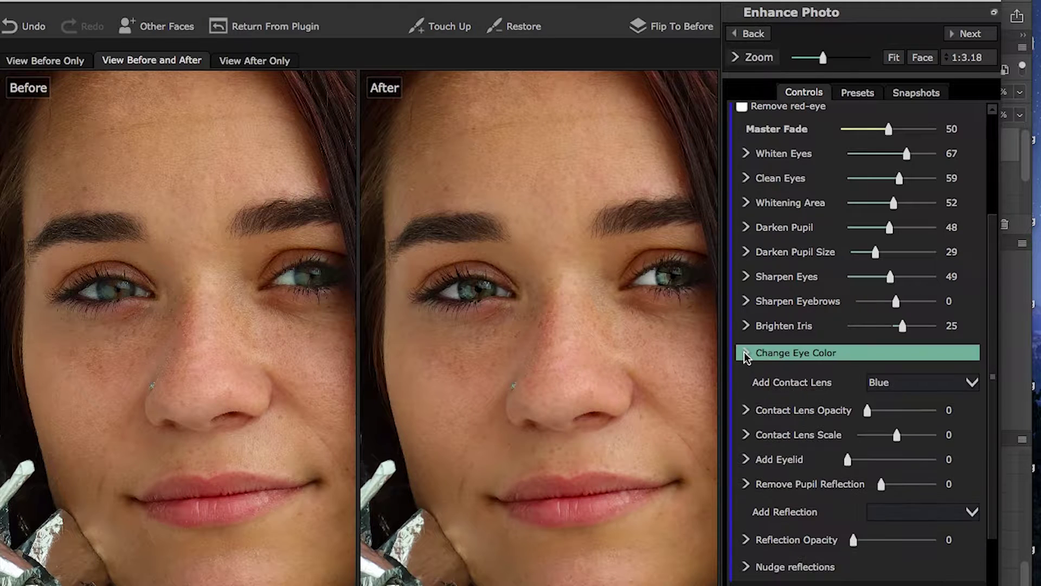
Set Contact Lens Opacity to 79 and switch the contact lens color to Green
click(752, 411)
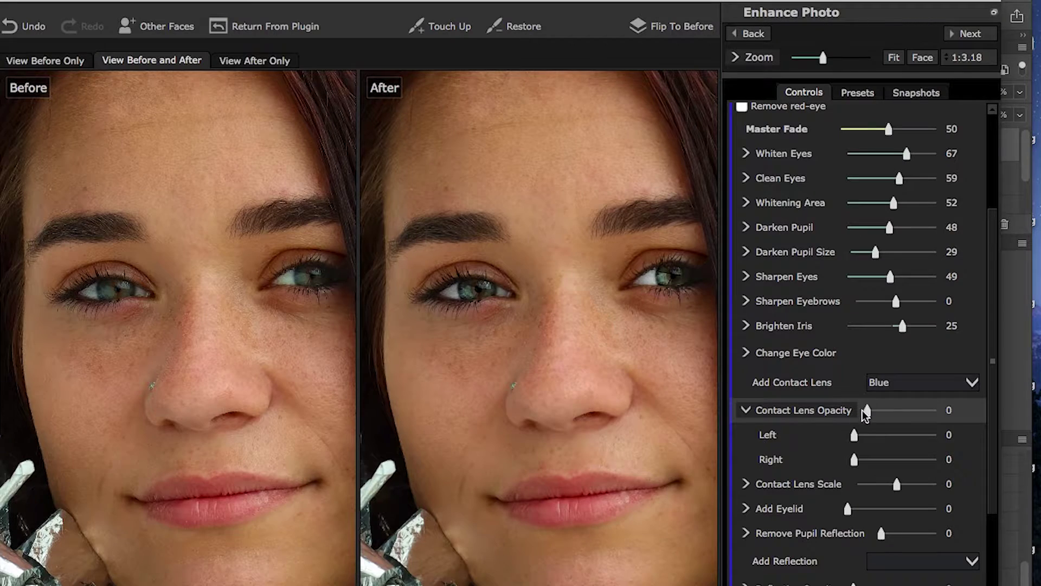
mouse_move(868, 410)
mouse_down()
mouse_move(969, 417)
mouse_move(864, 415)
mouse_up()
drag(868, 412, 922, 412)
click(933, 381)
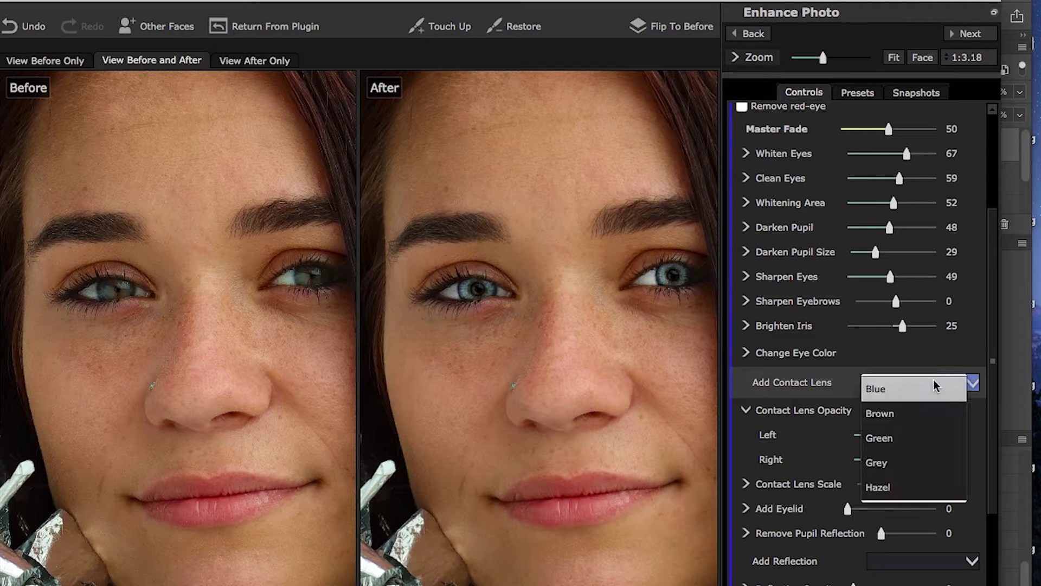
click(915, 444)
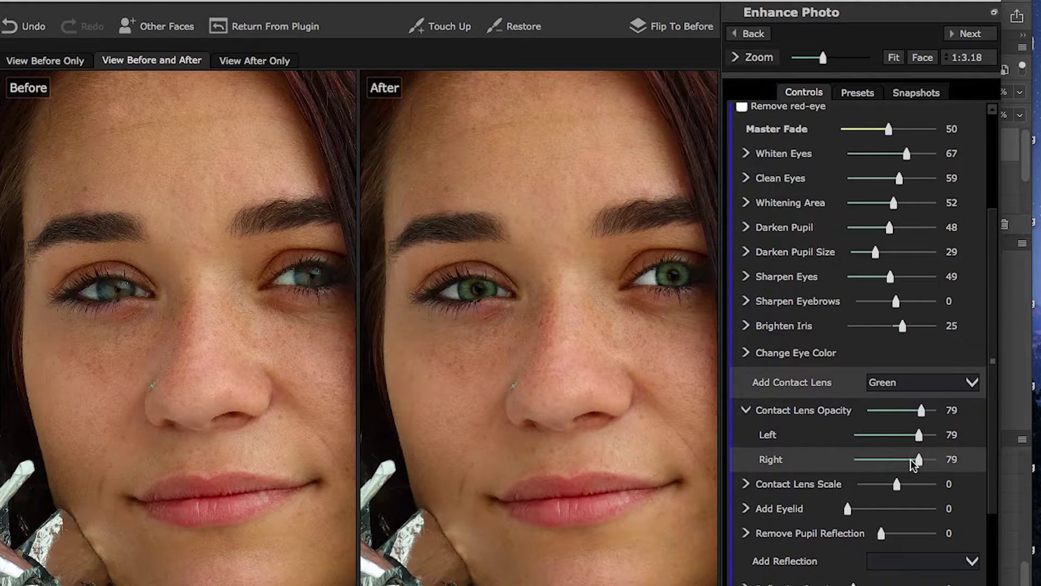
Switch the contact lens color back to Blue and set Contact Lens Opacity to 38
mouse_move(923, 414)
mouse_down()
mouse_move(958, 415)
mouse_move(886, 415)
mouse_move(922, 417)
mouse_up()
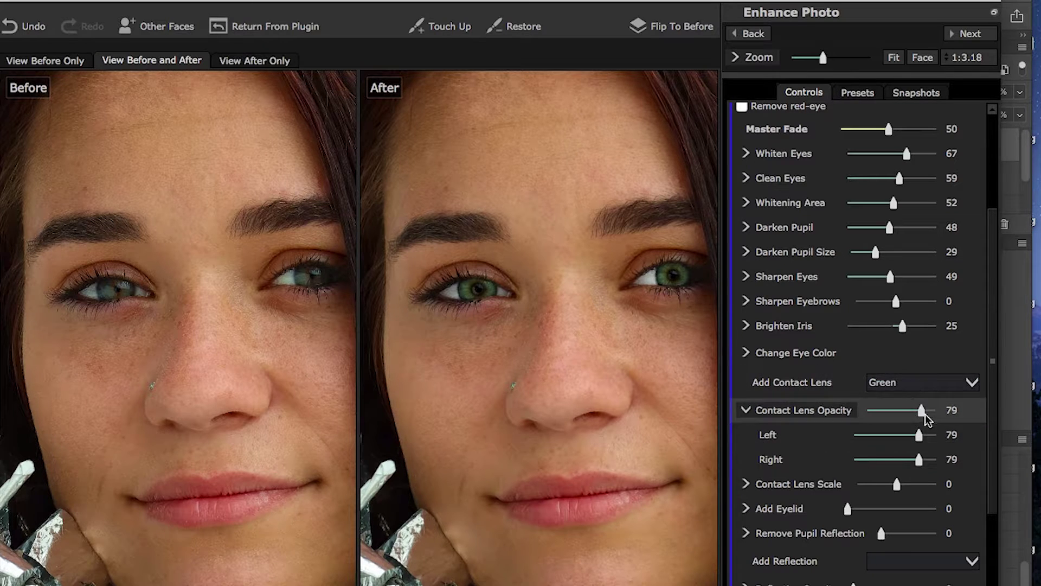
click(908, 382)
click(895, 342)
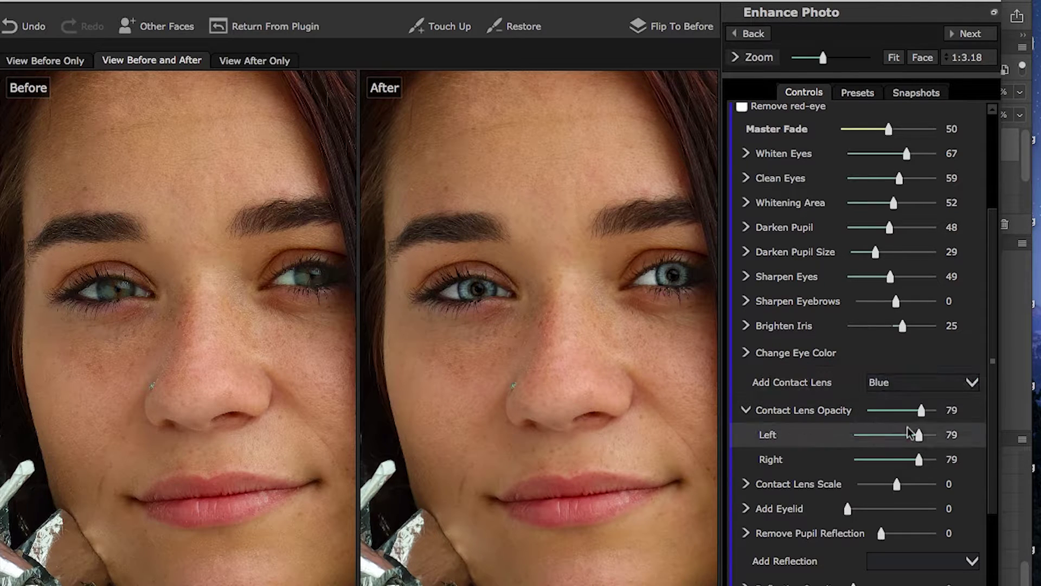
drag(923, 411, 894, 415)
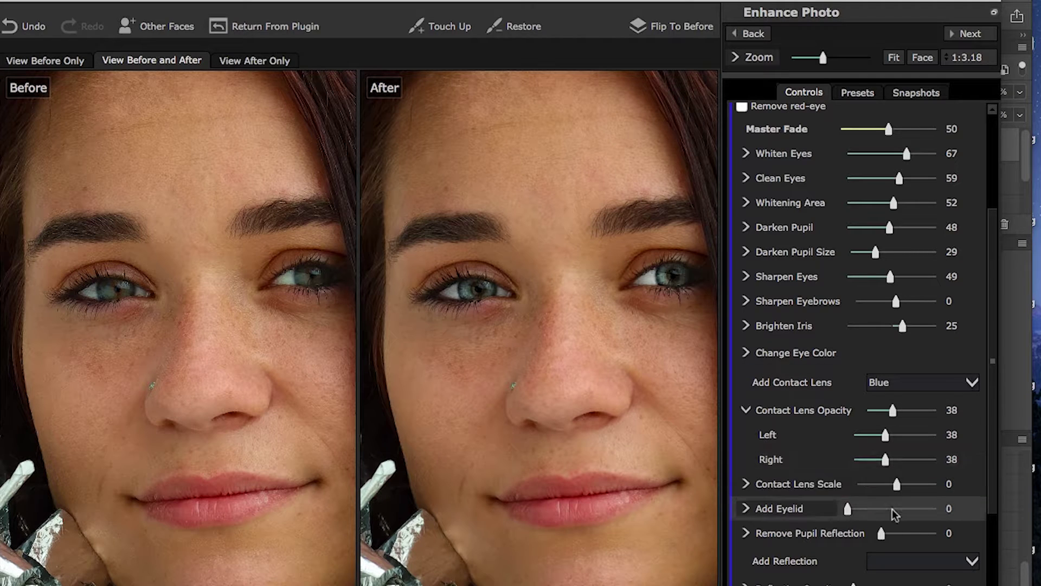
Set Contact Lens Scale to 77 for both eyes and collapse the contact lens sub-settings
click(746, 484)
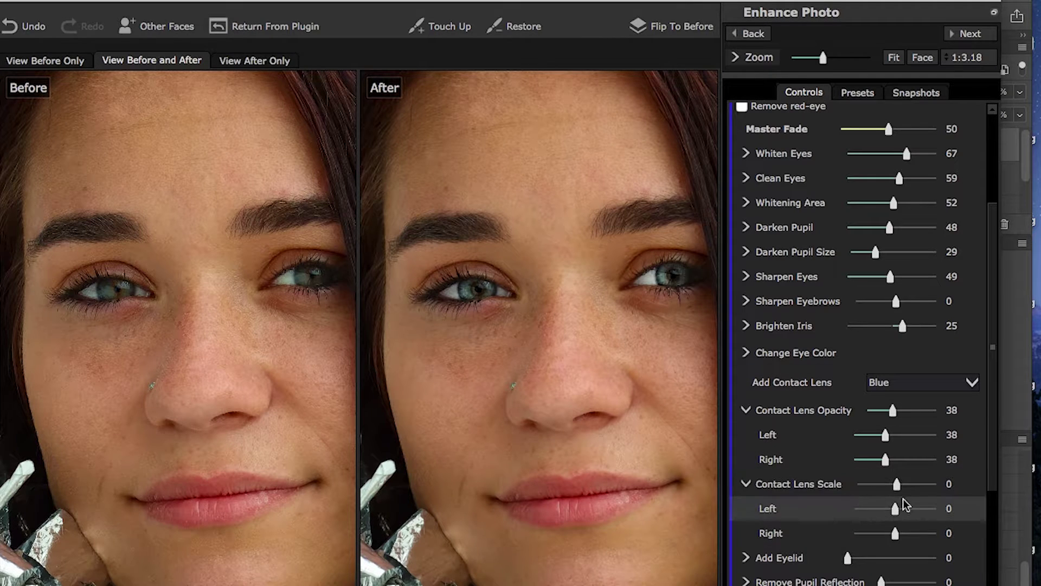
drag(897, 484, 928, 494)
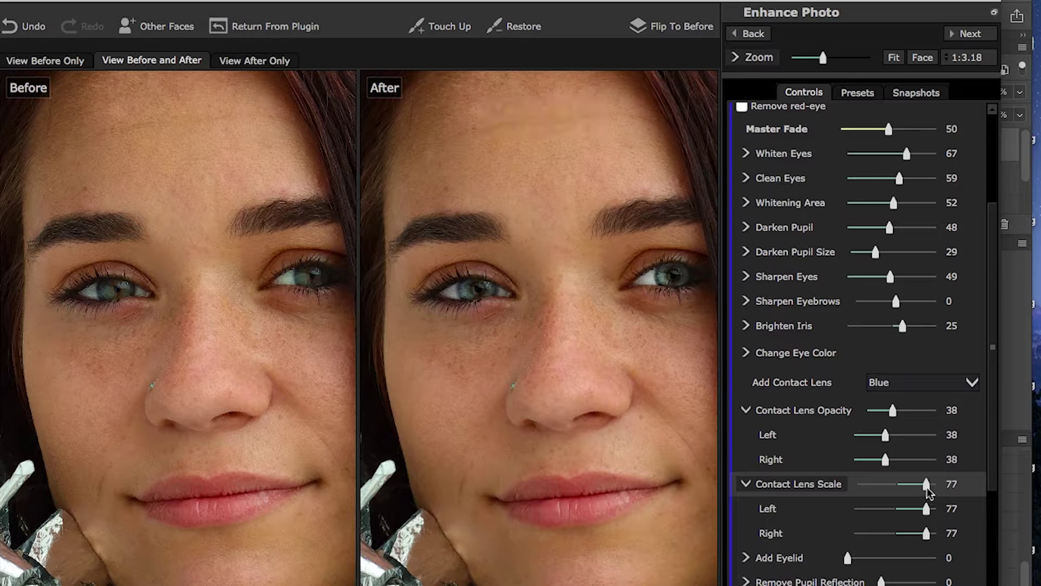
click(745, 485)
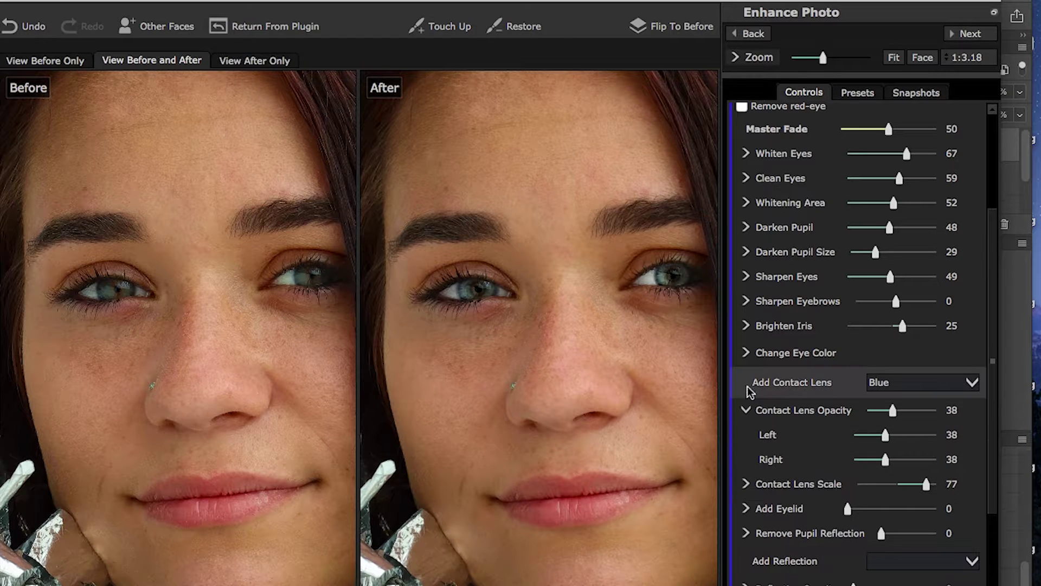
click(747, 411)
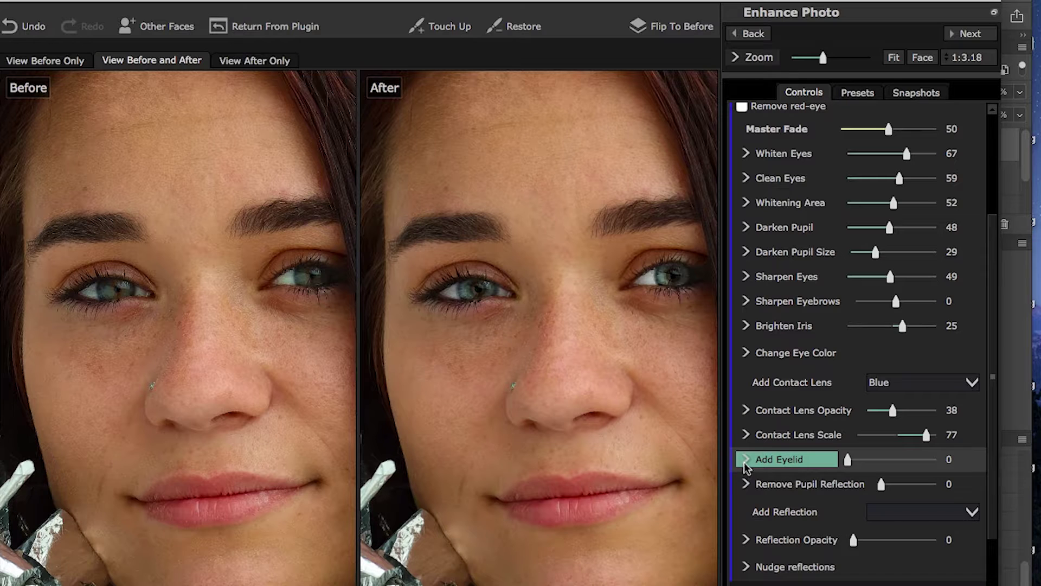
Try different Add Eyelid strengths and settle on 19 for both eyes
click(745, 459)
drag(852, 460, 855, 460)
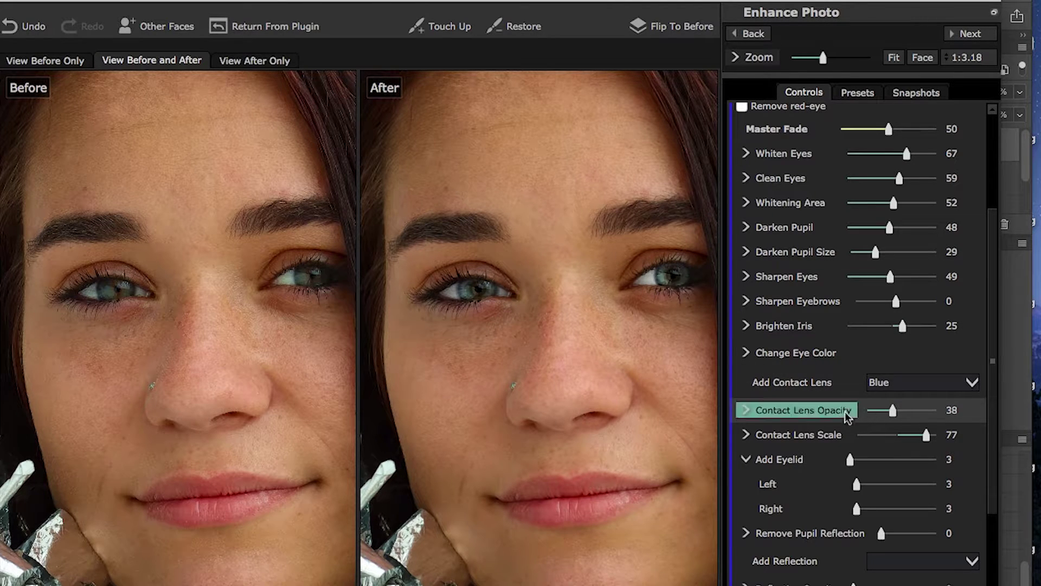
drag(852, 461, 897, 461)
mouse_move(791, 472)
mouse_down()
mouse_move(756, 472)
mouse_move(827, 475)
mouse_move(778, 473)
mouse_up()
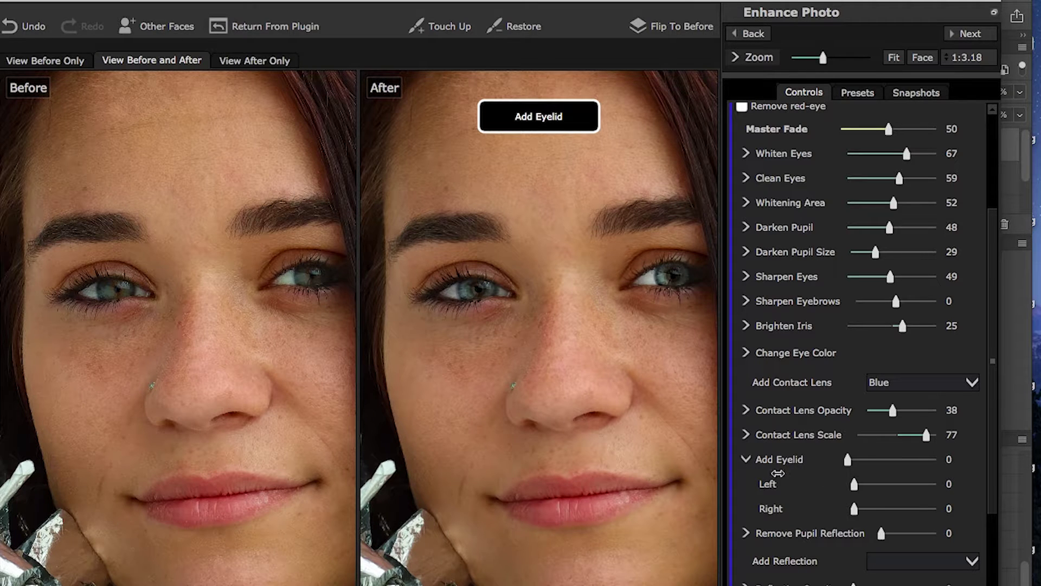
drag(841, 480, 870, 481)
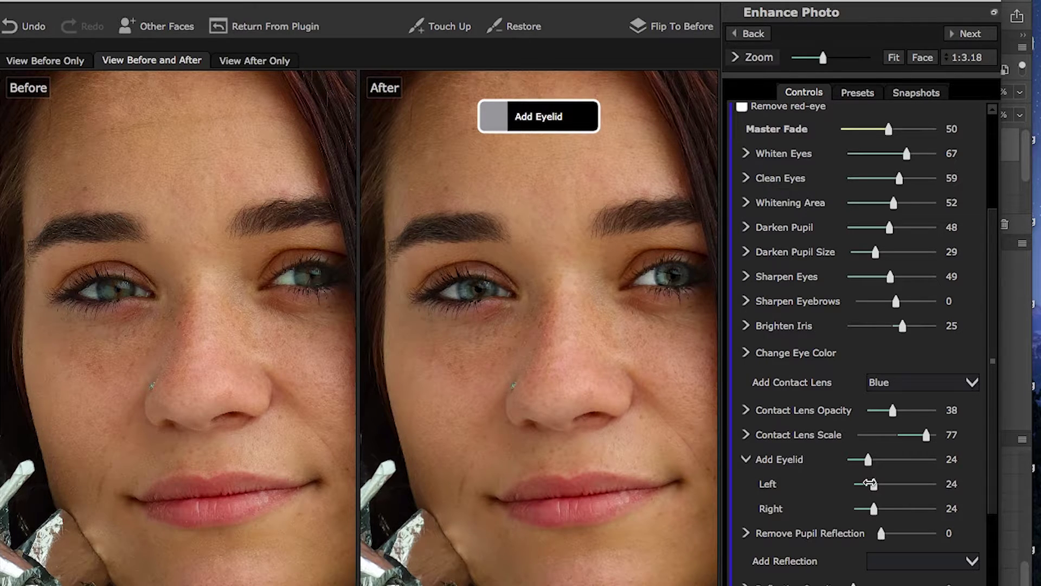
drag(871, 485, 868, 484)
click(746, 462)
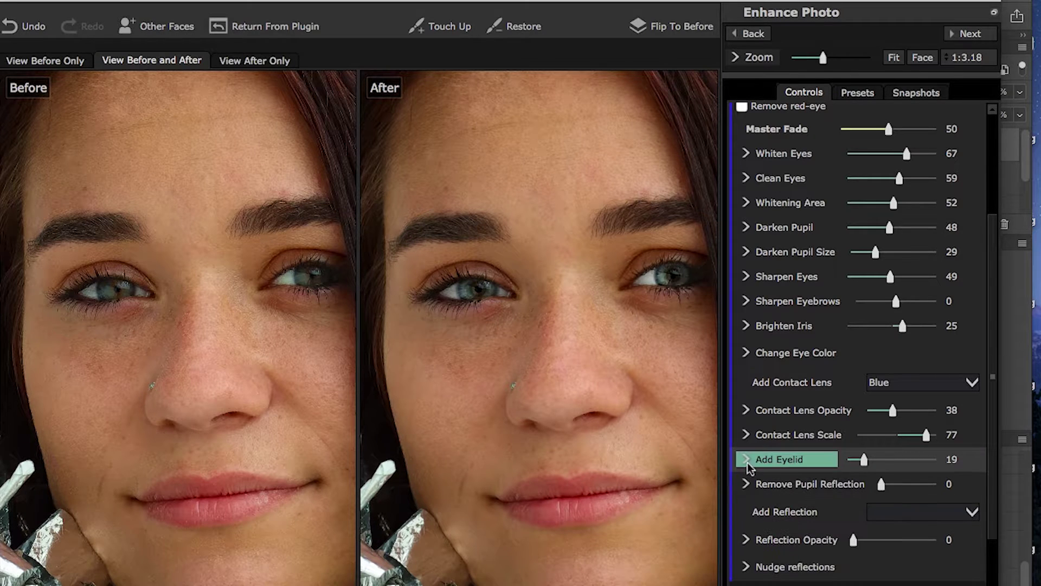
Try Remove Pupil Reflection on the eyes and return it to 0
scroll(773, 467, down, 2)
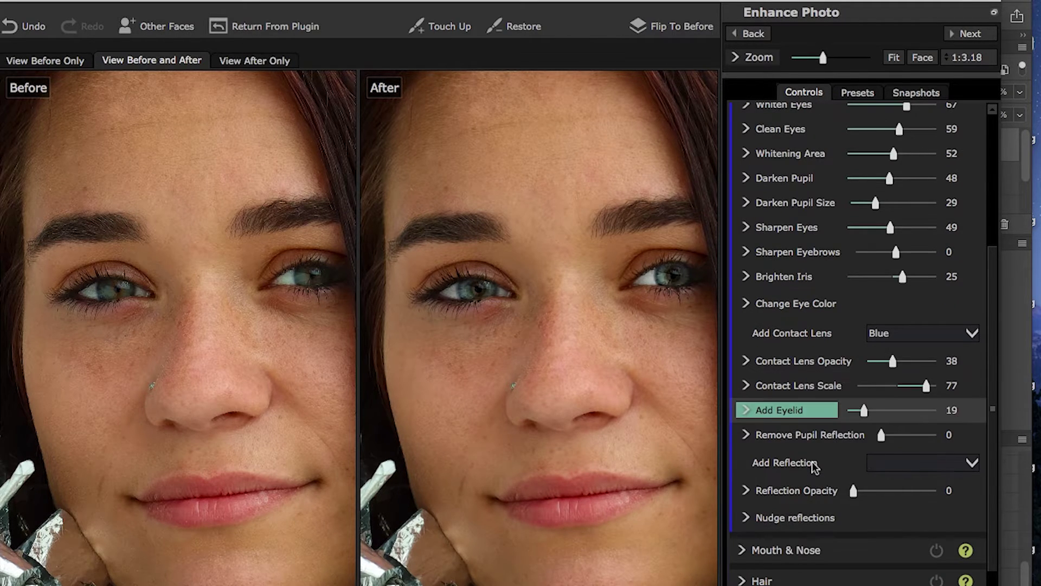
click(745, 435)
mouse_move(881, 432)
mouse_down()
mouse_move(932, 434)
mouse_move(858, 427)
mouse_move(1000, 441)
mouse_move(867, 435)
mouse_up()
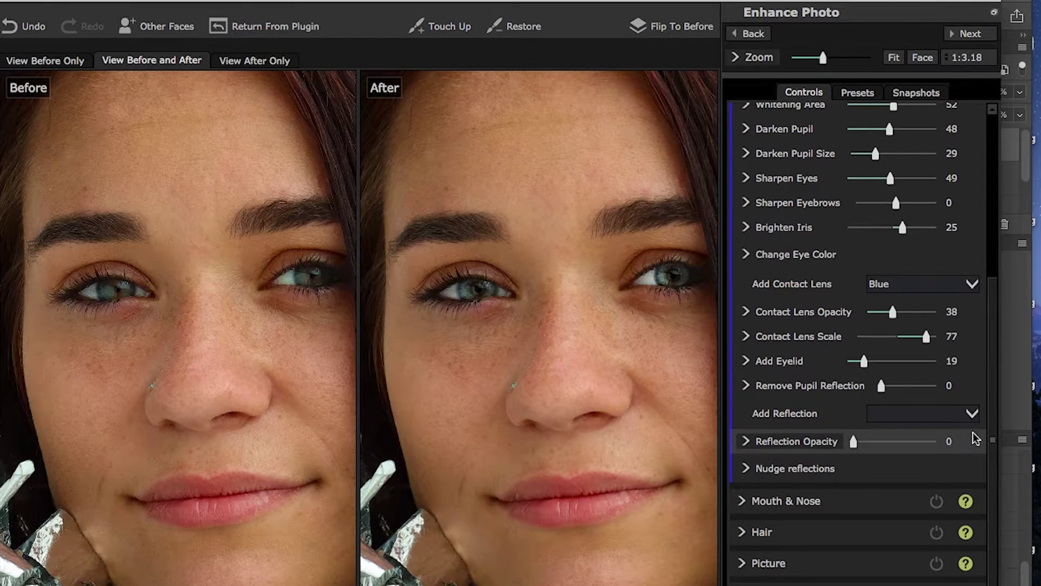
Add a Sunset reflection to the eyes and replace it with One Dot Medium
click(971, 415)
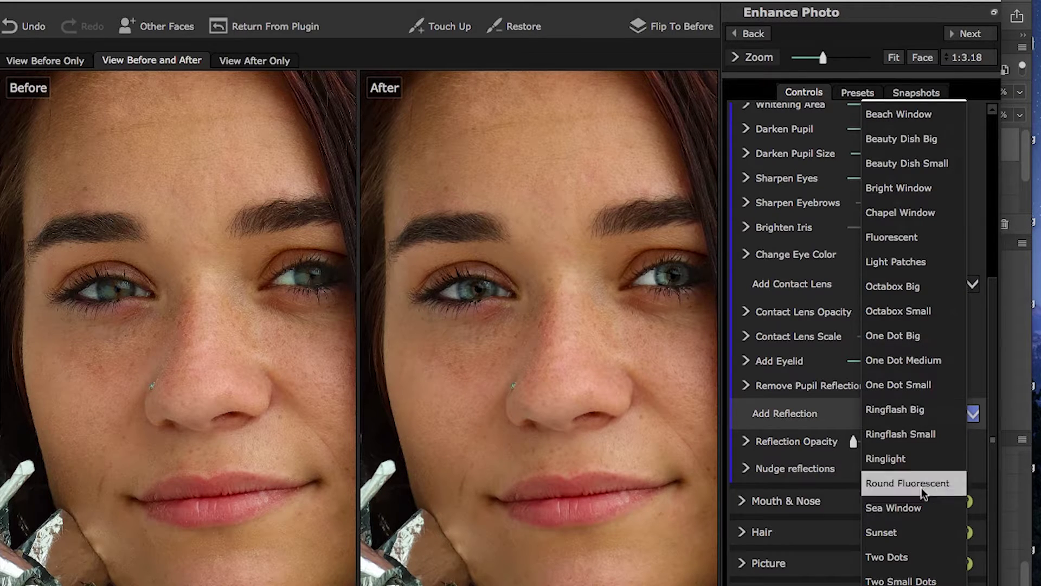
click(922, 533)
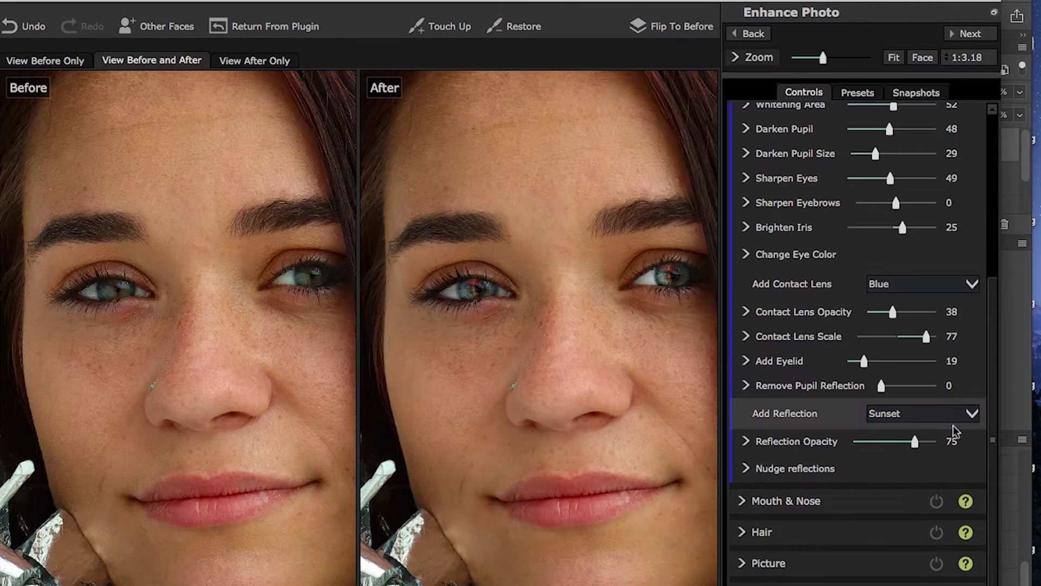
click(972, 415)
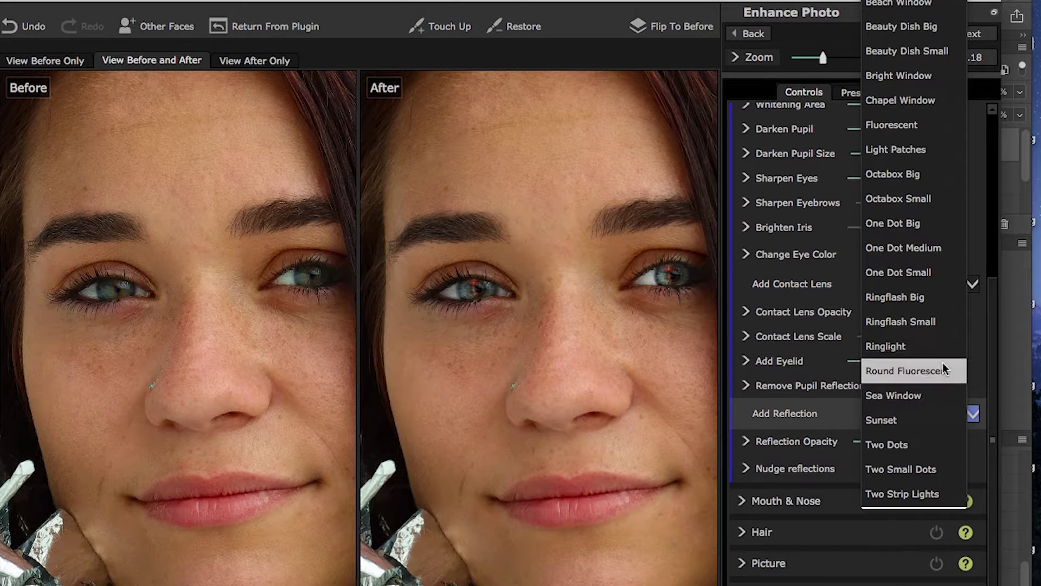
click(936, 249)
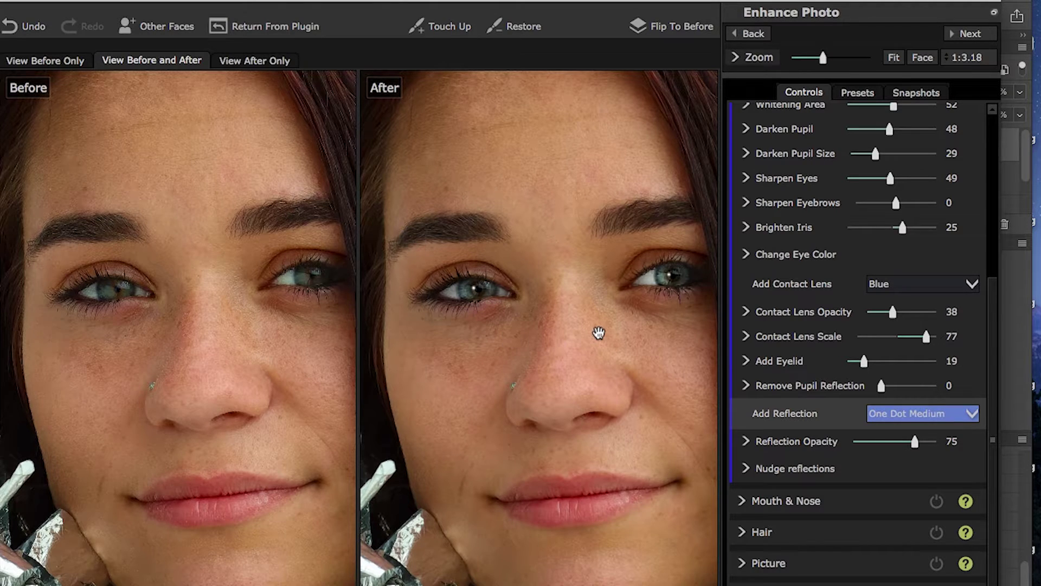
Examine the reflection in the left-hand eye up close, comparing the before and after views
scroll(599, 332, up, 5)
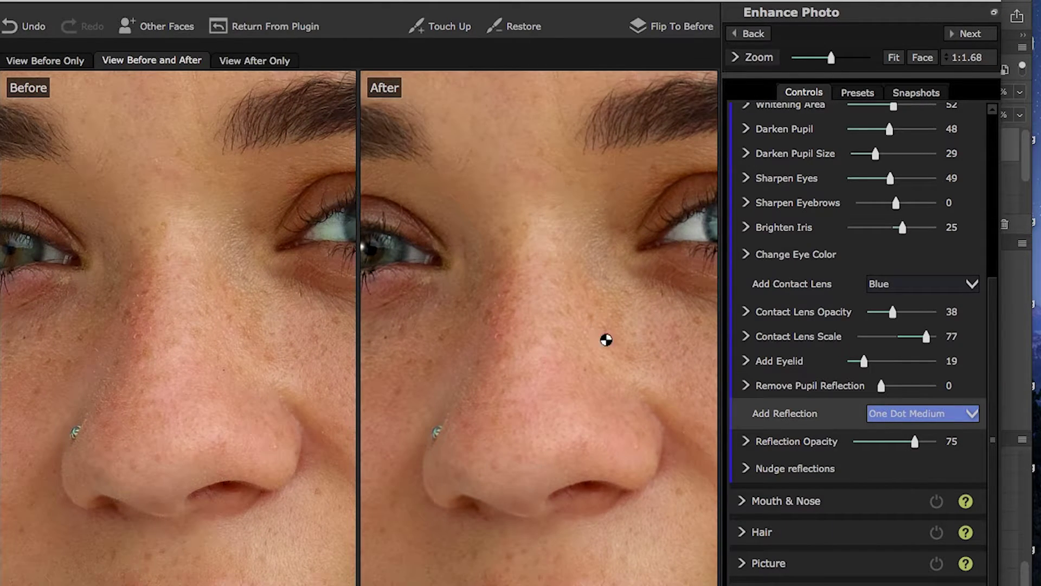
drag(488, 298, 650, 304)
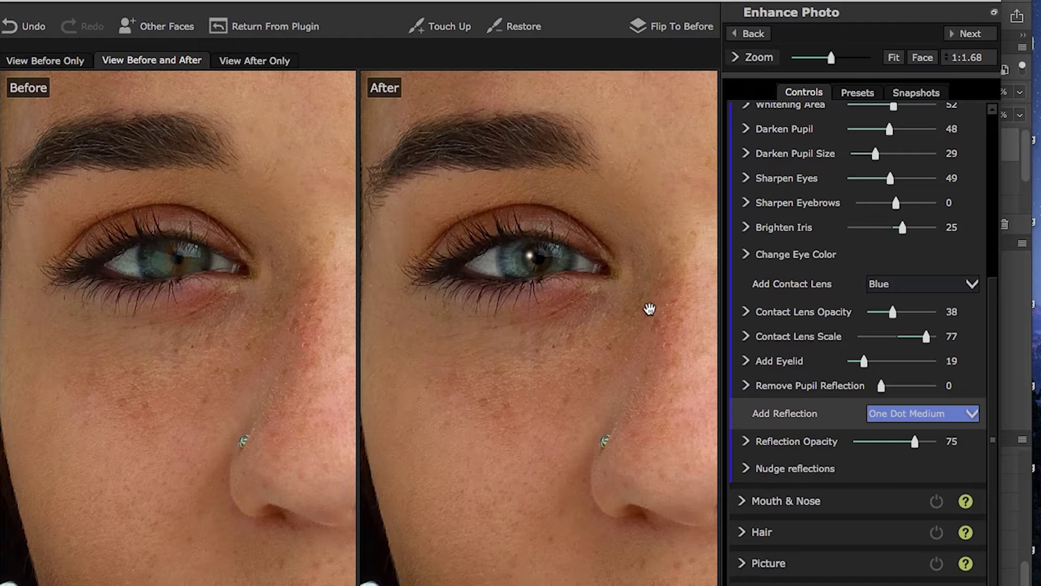
scroll(574, 313, down, 2)
mouse_move(215, 271)
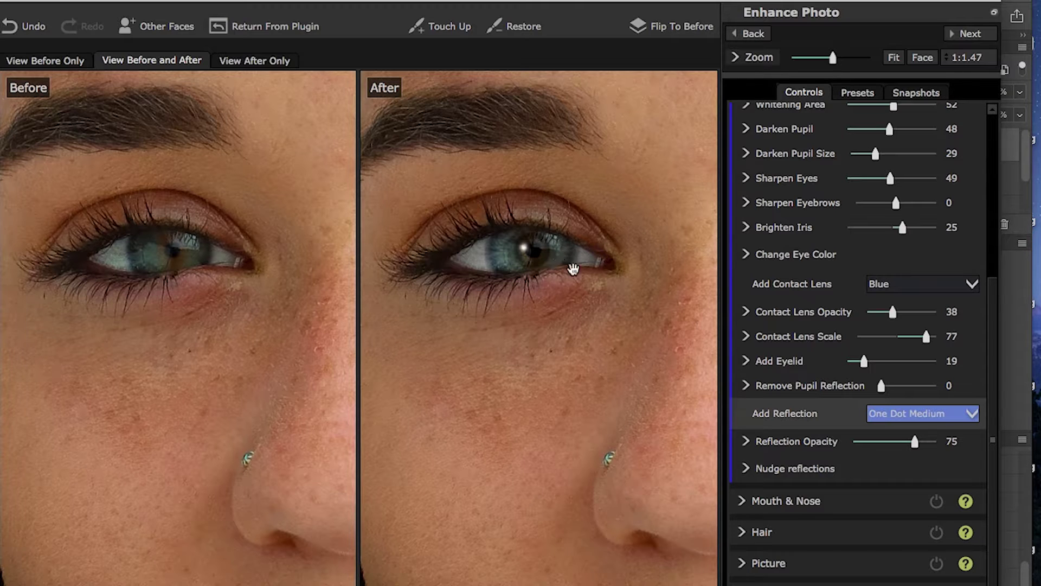
Nudge the left eye's reflection to 28 horizontally and 22 vertically
click(747, 470)
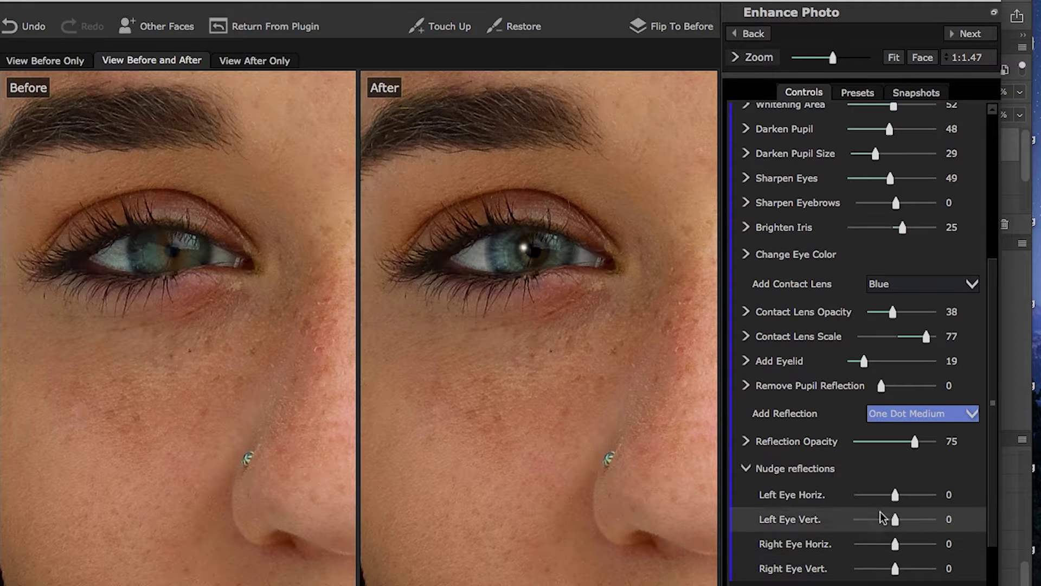
drag(896, 495, 904, 520)
Nudge the right eye's reflection to 28 horizontally and fine-tune its vertical position to match the other eye
drag(515, 239, 225, 226)
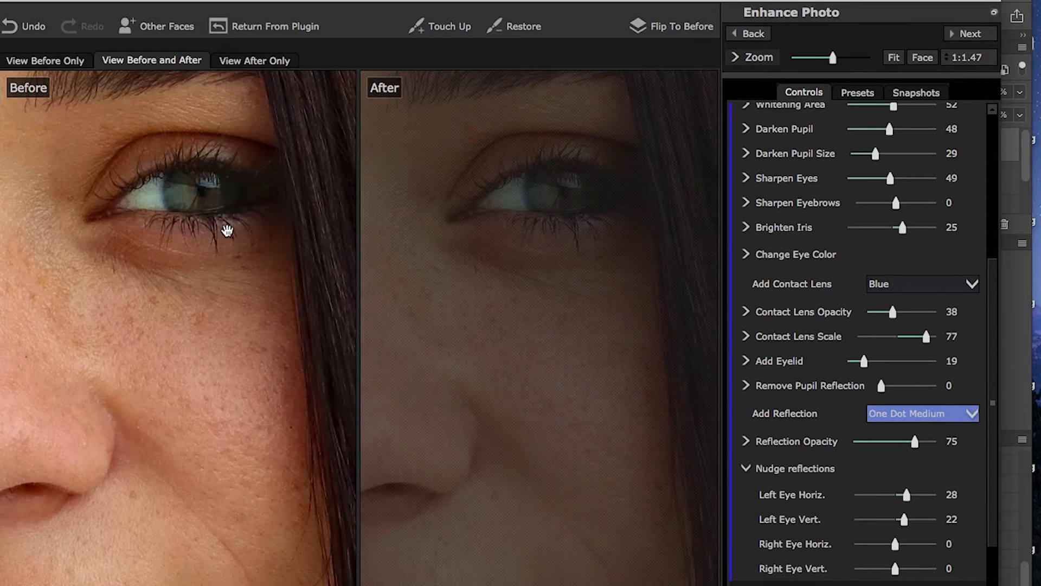
drag(532, 265, 513, 320)
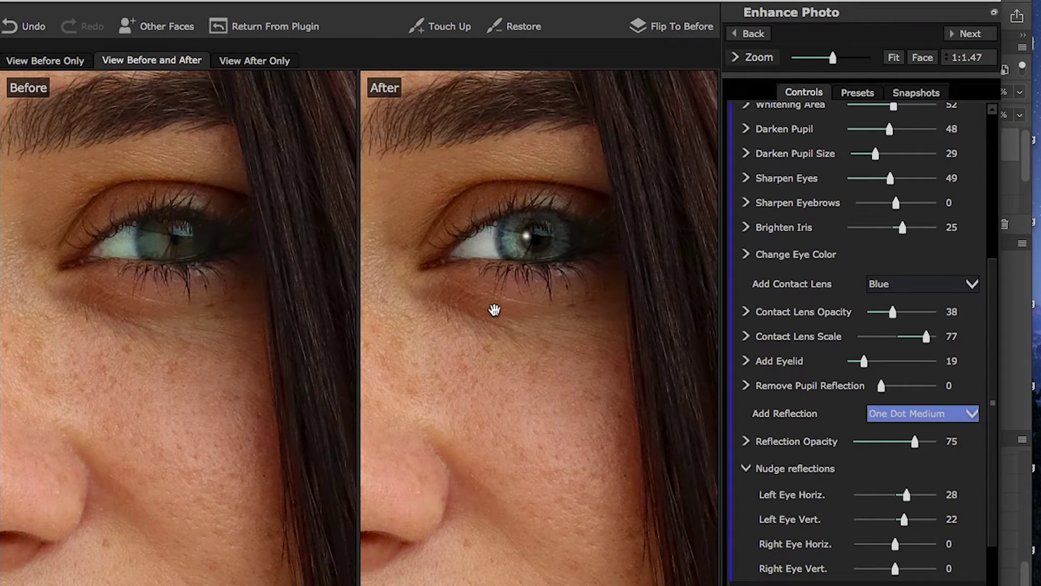
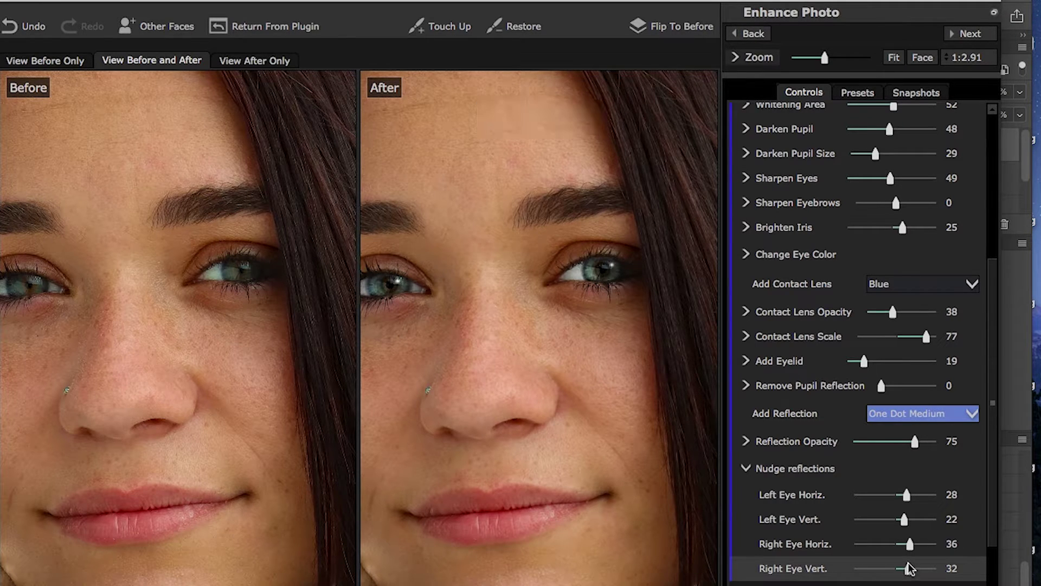
click(955, 546)
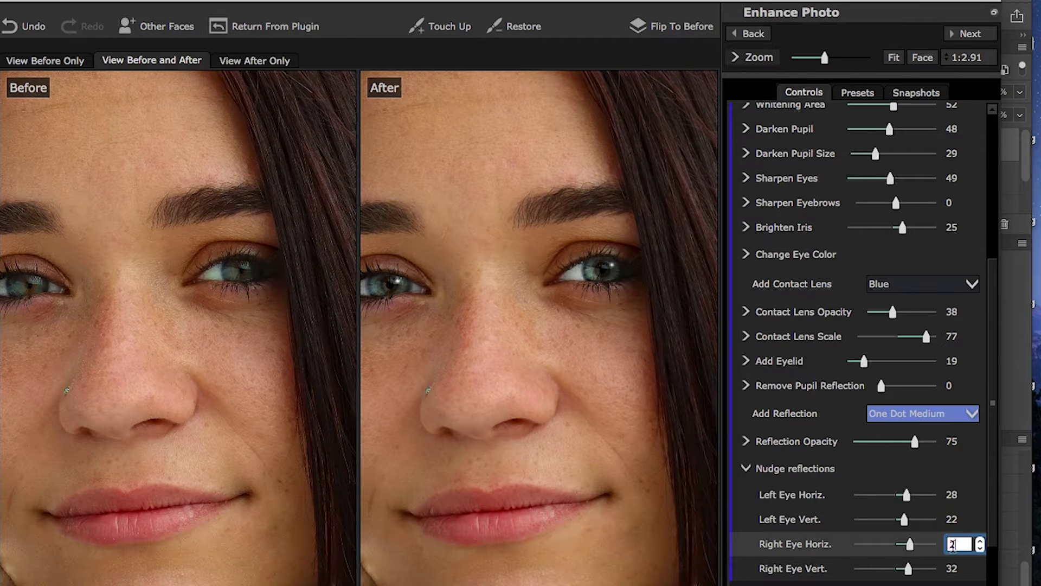
key(Return)
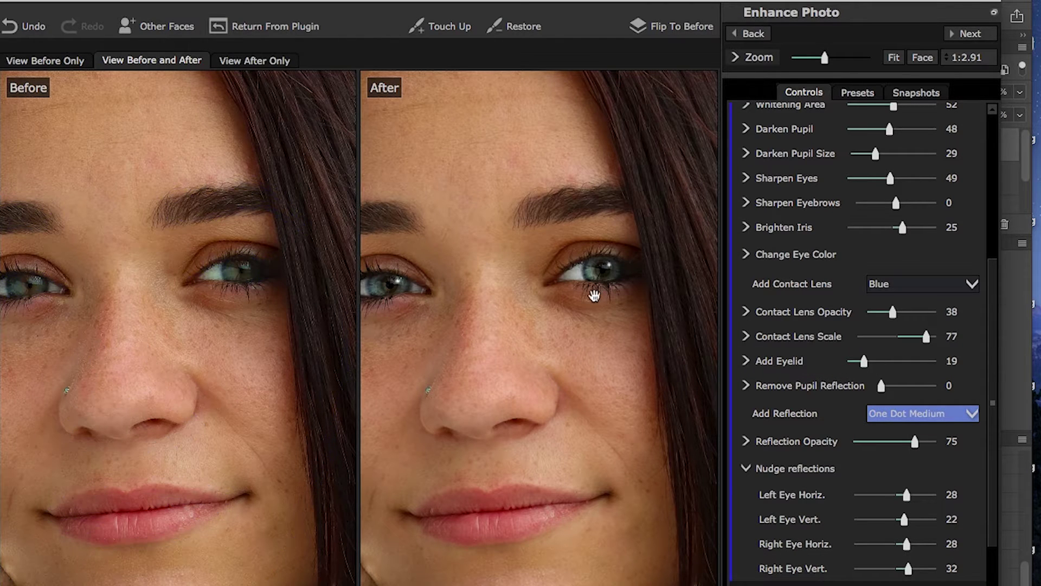
click(909, 568)
drag(908, 567, 908, 566)
click(748, 467)
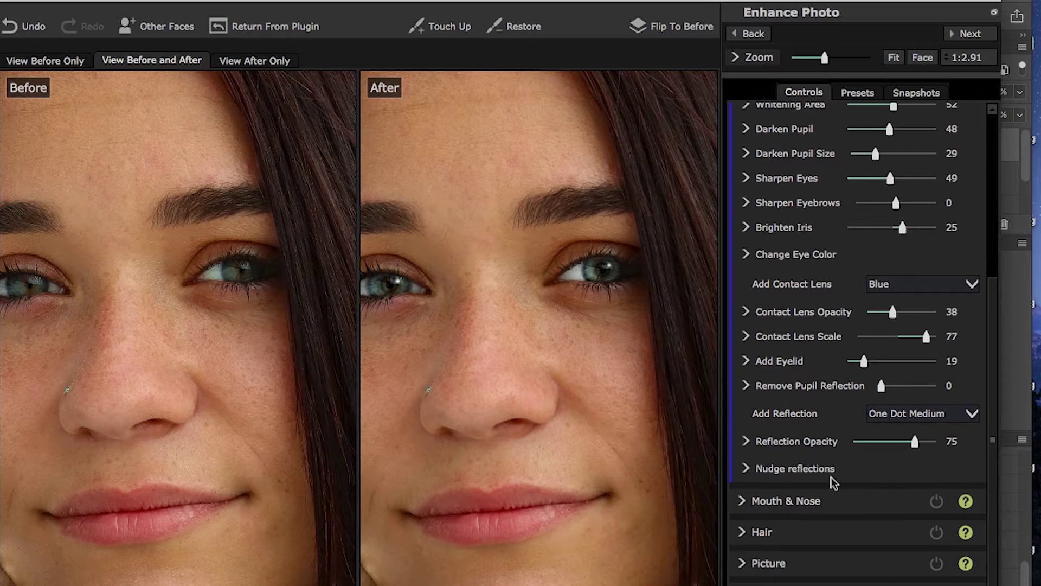
Lower the Reflection Opacity of the One Dot Medium eye reflections to 56
mouse_move(913, 440)
mouse_down()
mouse_move(962, 434)
mouse_move(847, 424)
mouse_move(900, 424)
mouse_up()
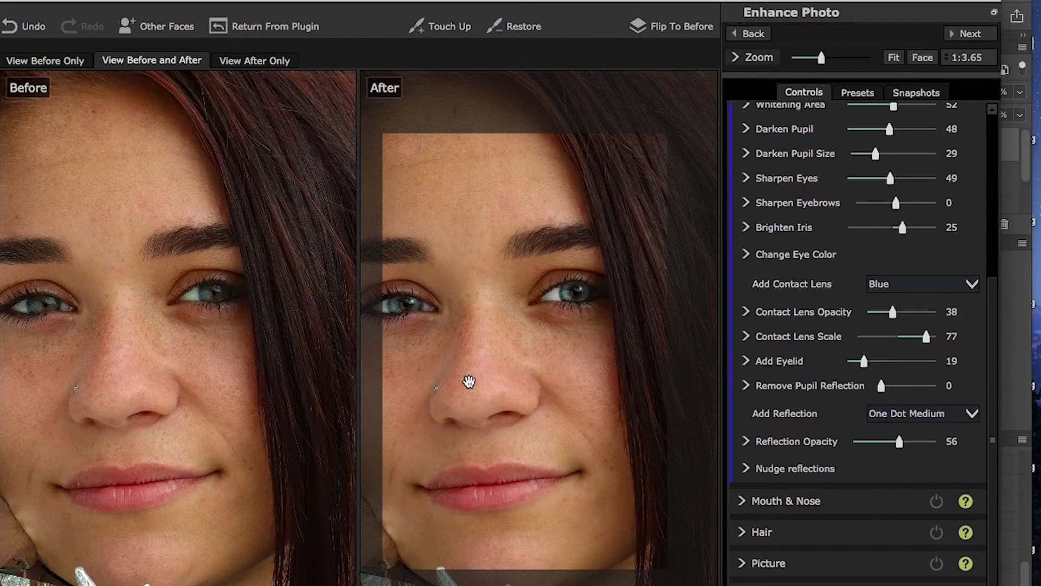
click(894, 57)
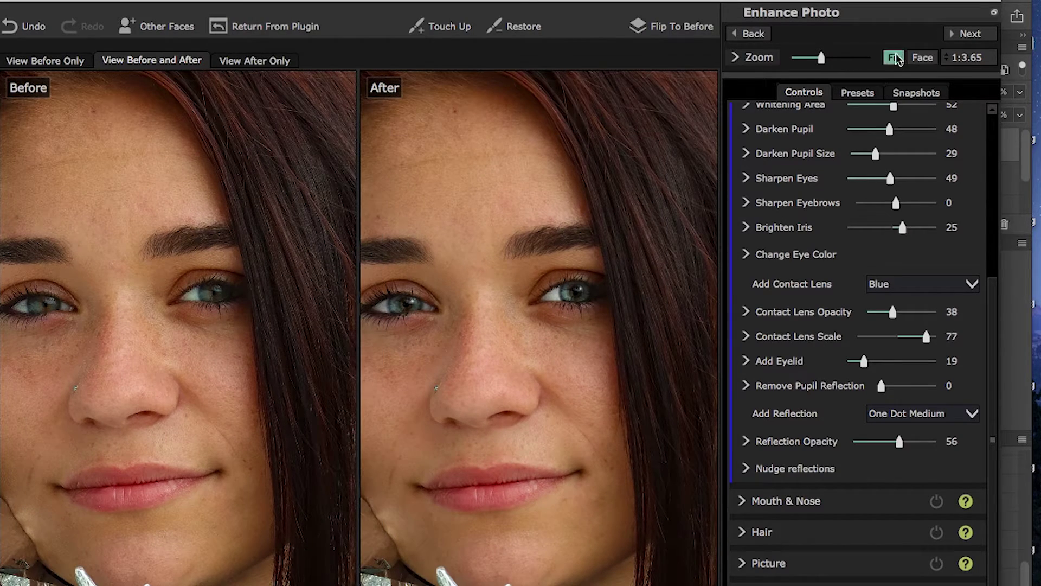
click(922, 56)
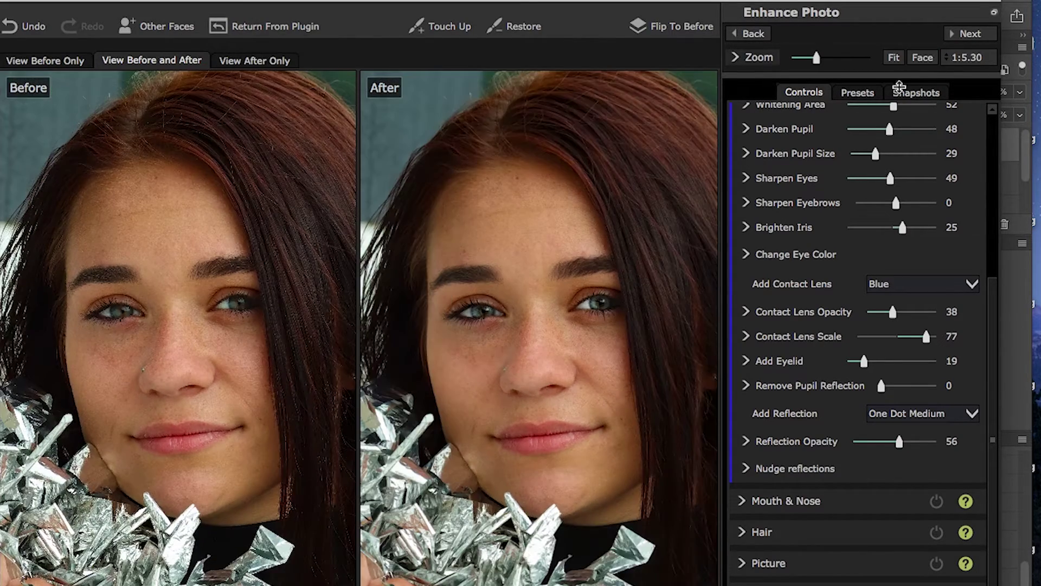